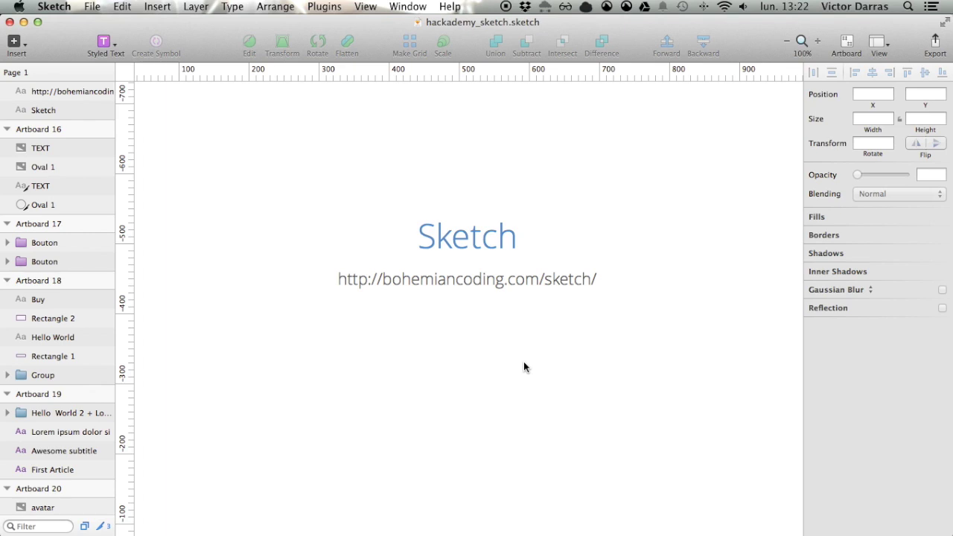
- Compare the vector and bitmap versions of the blue TEXT circles by examining their edges at high magnification
left_click_drag(489, 503, 492, 70)
left_click_drag(496, 362, 494, 216)
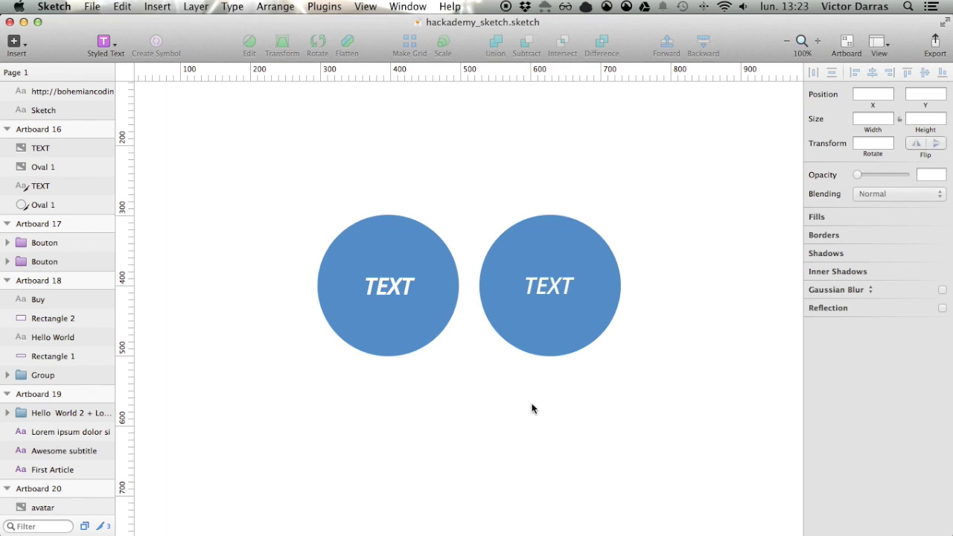
left_click(803, 40)
left_click_drag(367, 190, 566, 388)
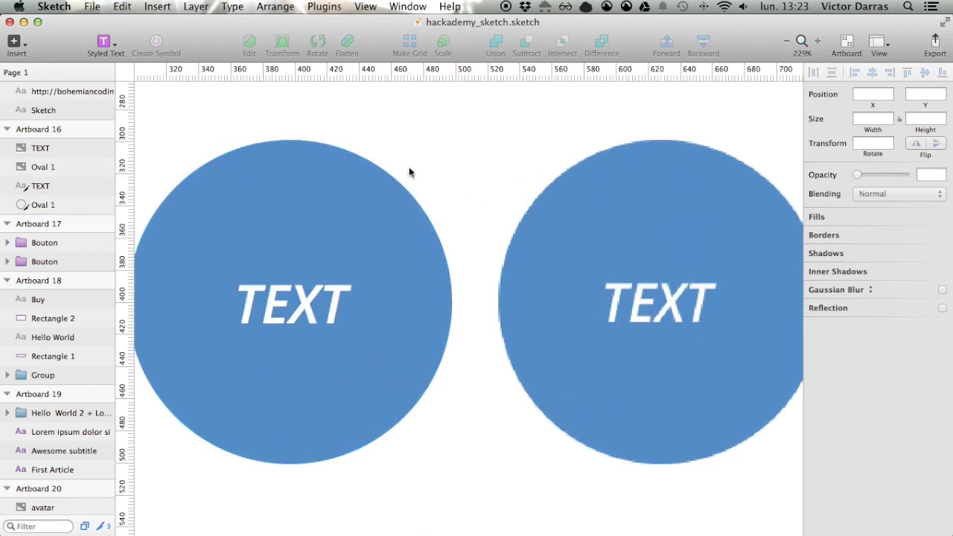
key("super+plus")
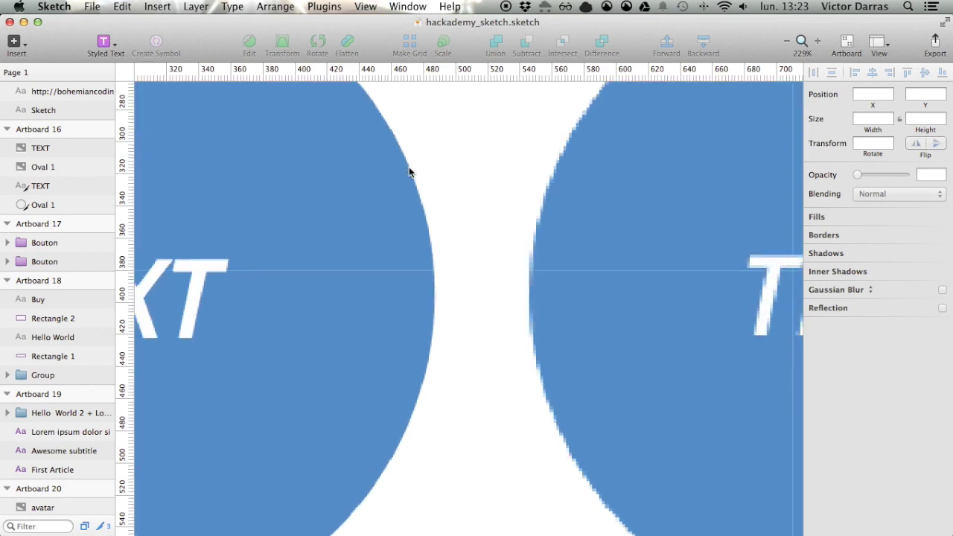
key("super+plus")
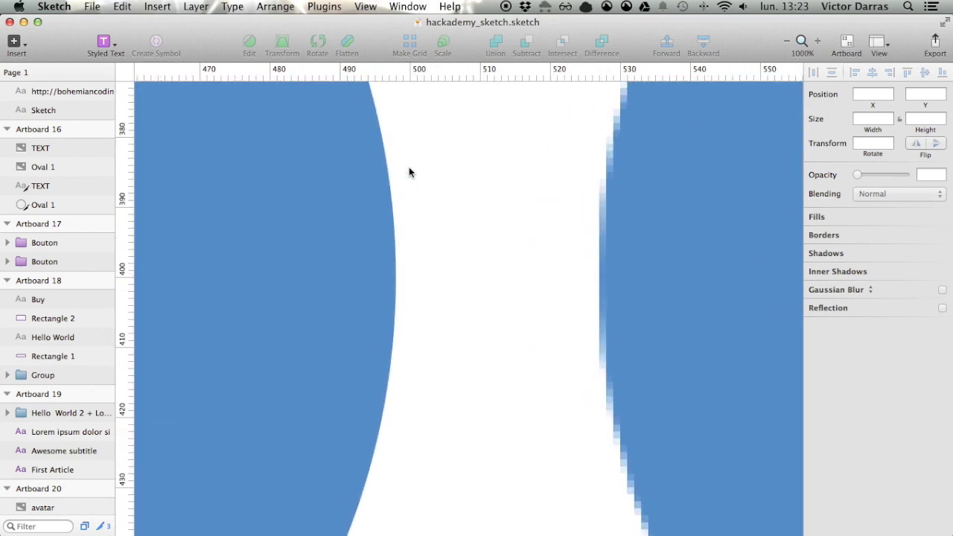
key("super+plus")
scroll(465, 192, "right", 5)
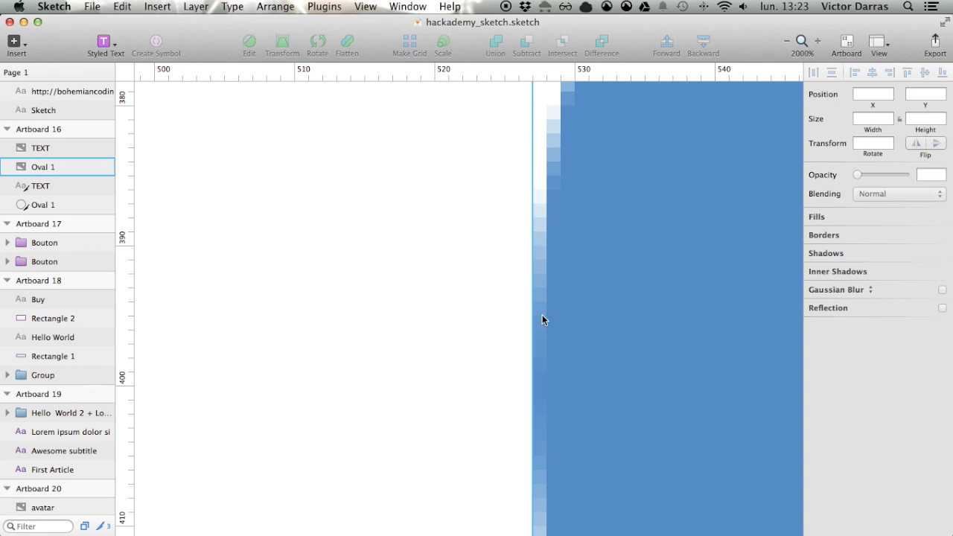
key("super+0")
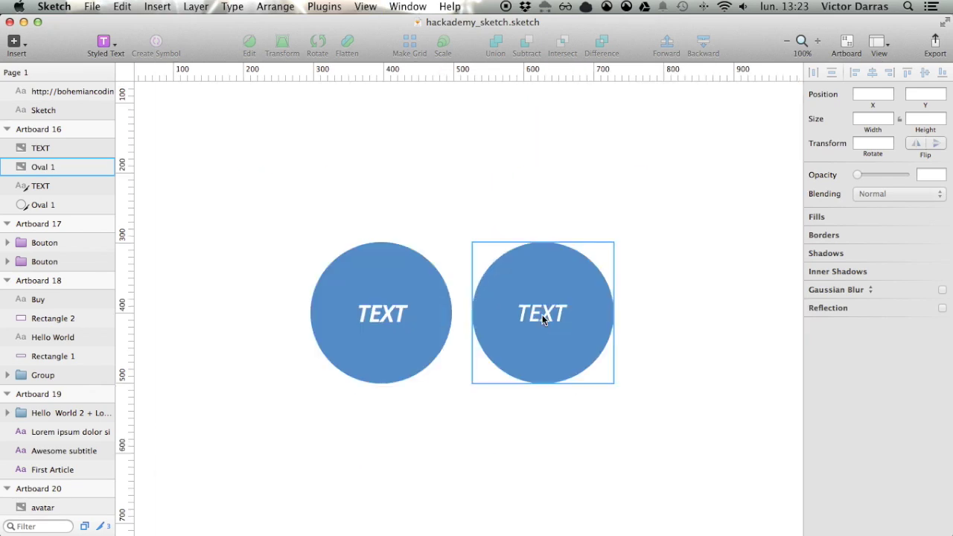
left_click(377, 322)
left_click(457, 423)
- Change the label of the first orange Button symbol instance to "Hello World"
scroll(457, 423, "right", 20)
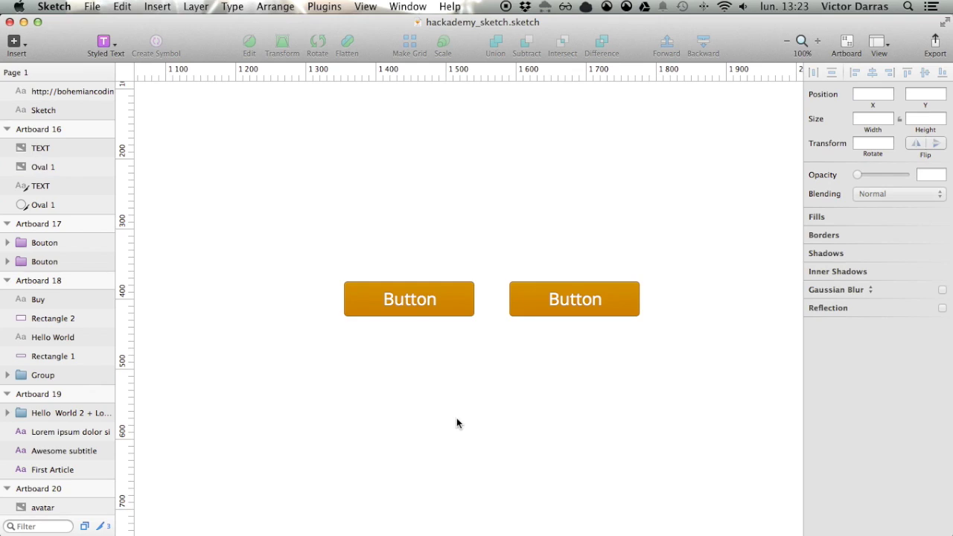
left_click(403, 285)
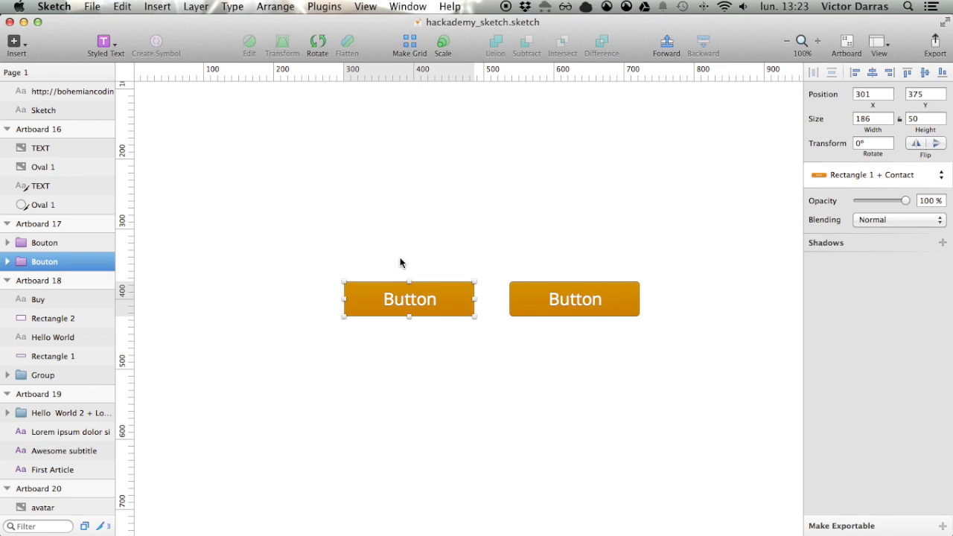
double_click(415, 302)
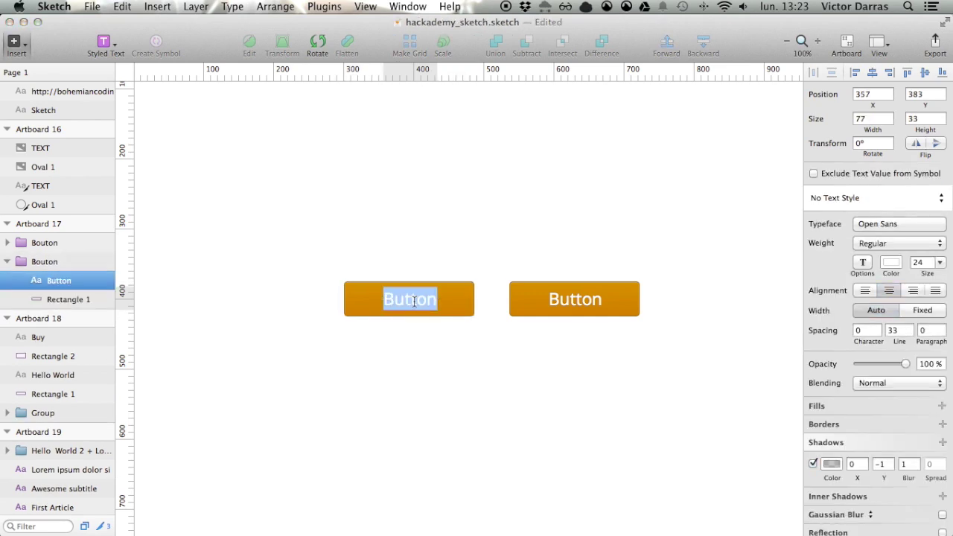
type("Hel")
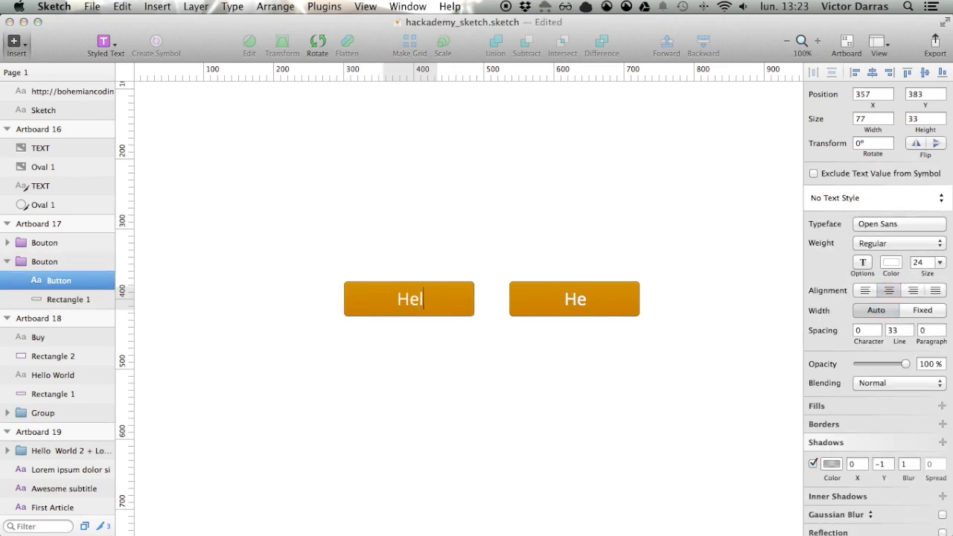
type("lo World")
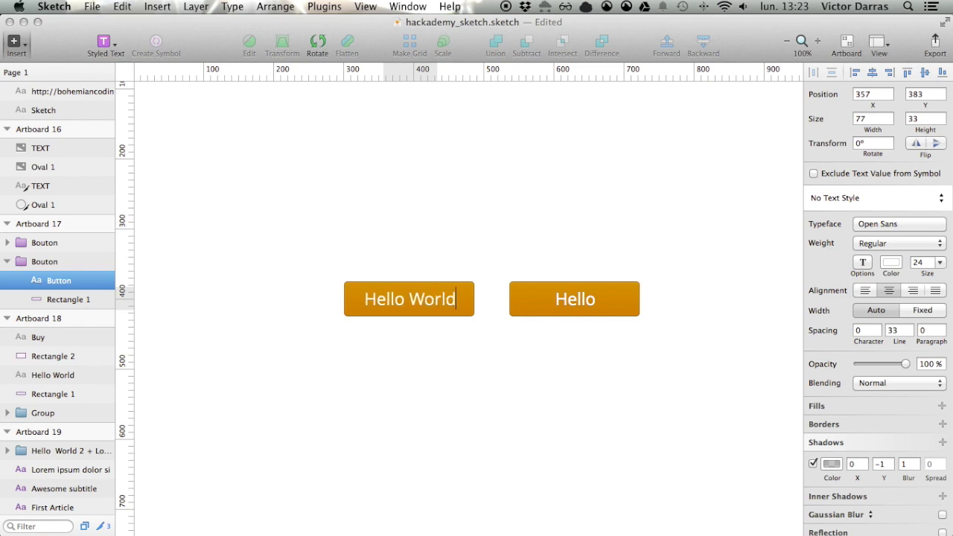
key("Escape")
- Raise the corner radius of the first orange button's rectangle to 40, and reduce it again to slightly rounded corners
left_click(474, 292)
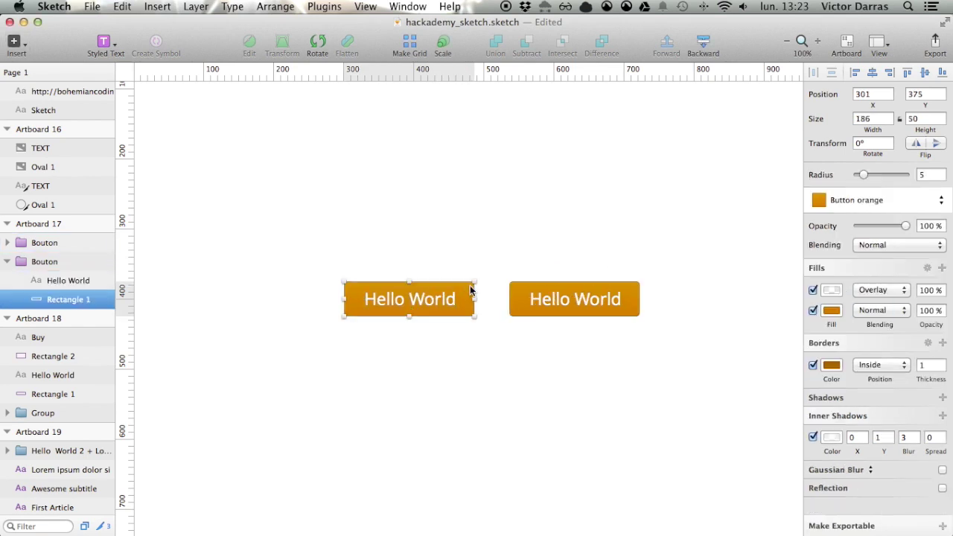
left_click_drag(864, 175, 931, 178)
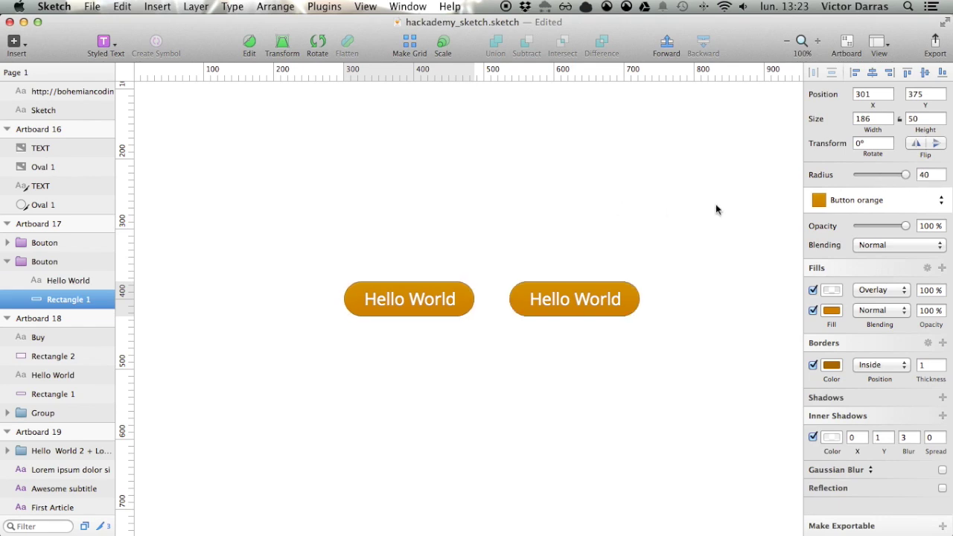
left_click(866, 176)
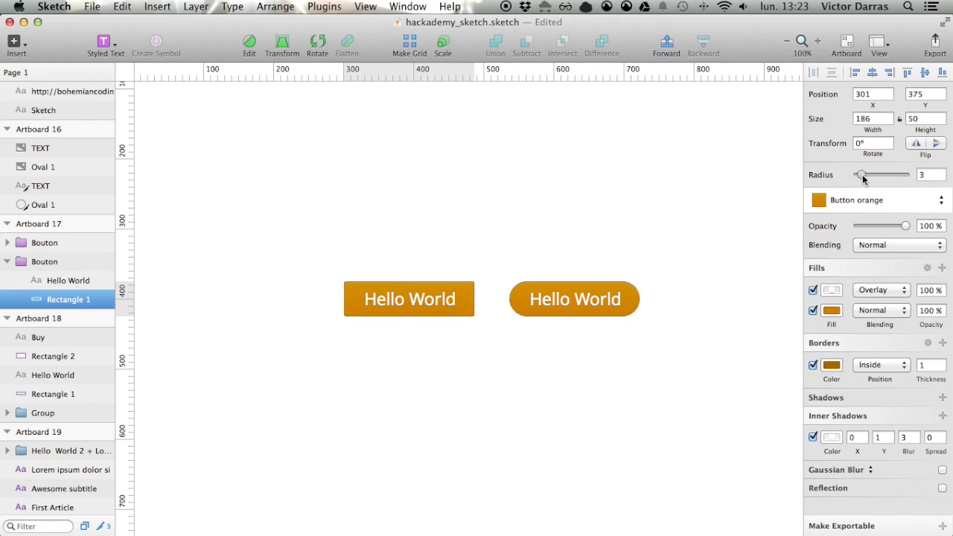
left_click(559, 192)
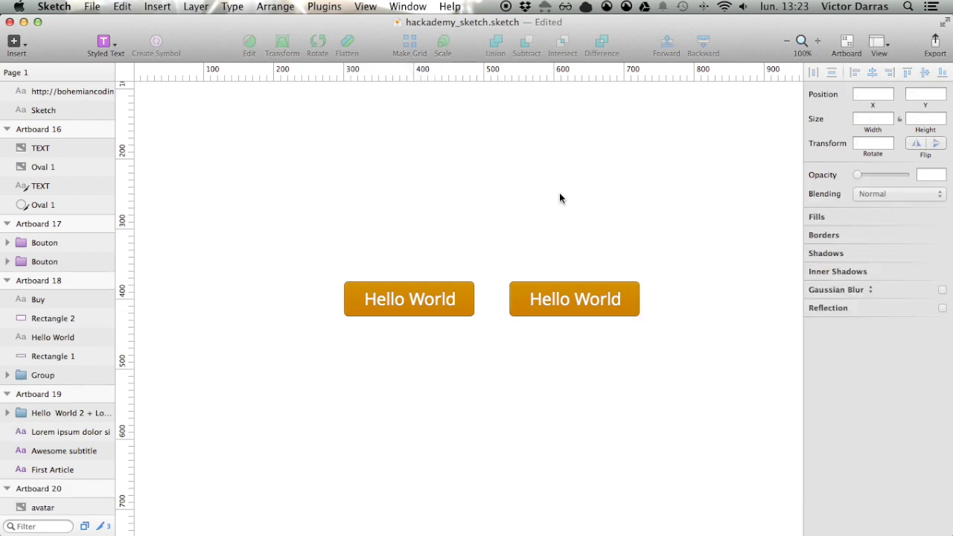
scroll(722, 260, "up", 1)
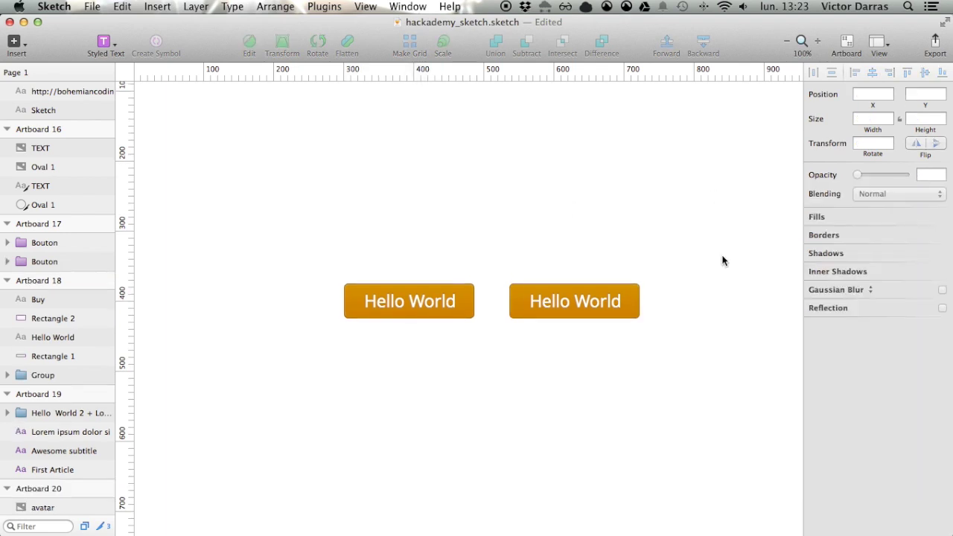
- Check which shared styles are available for the blue Contact button's rectangle
scroll(723, 260, "right", 20)
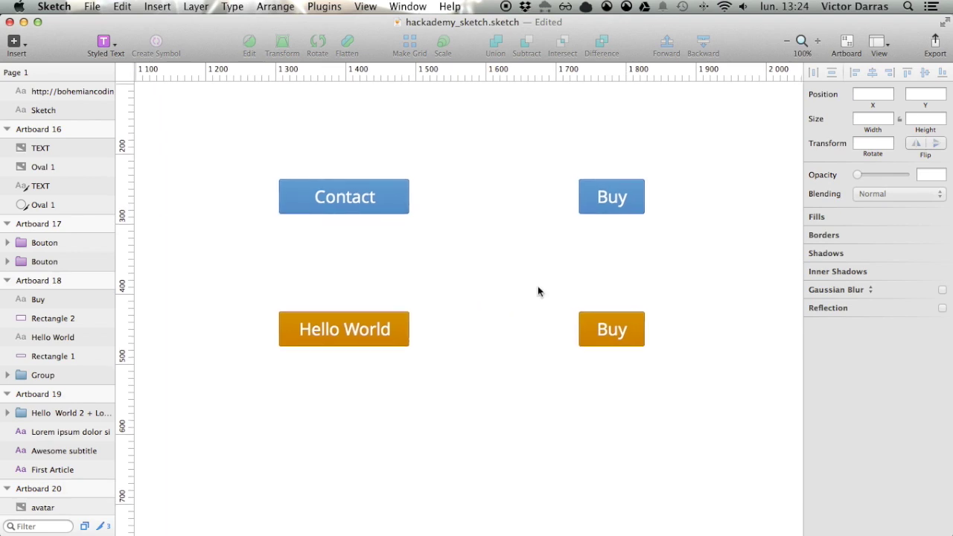
double_click(404, 199)
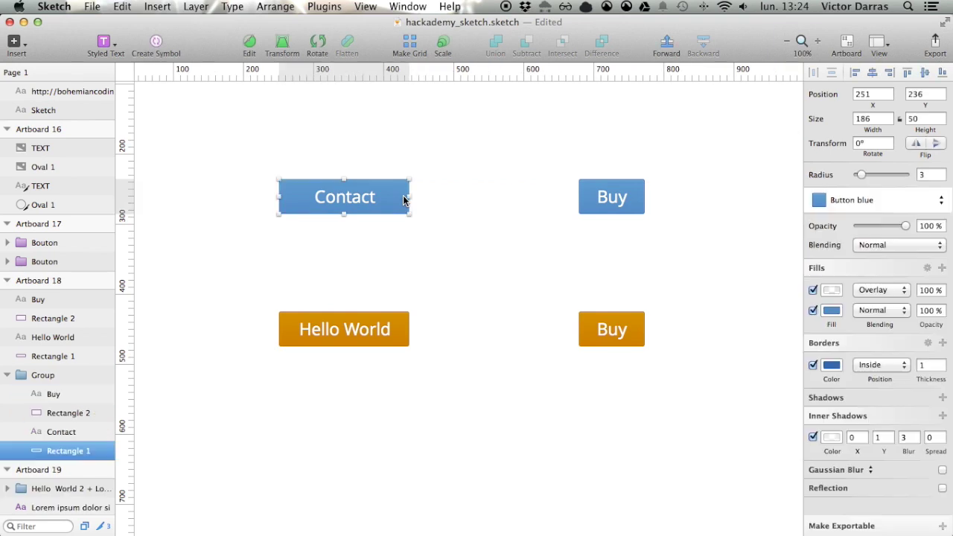
left_click(942, 202)
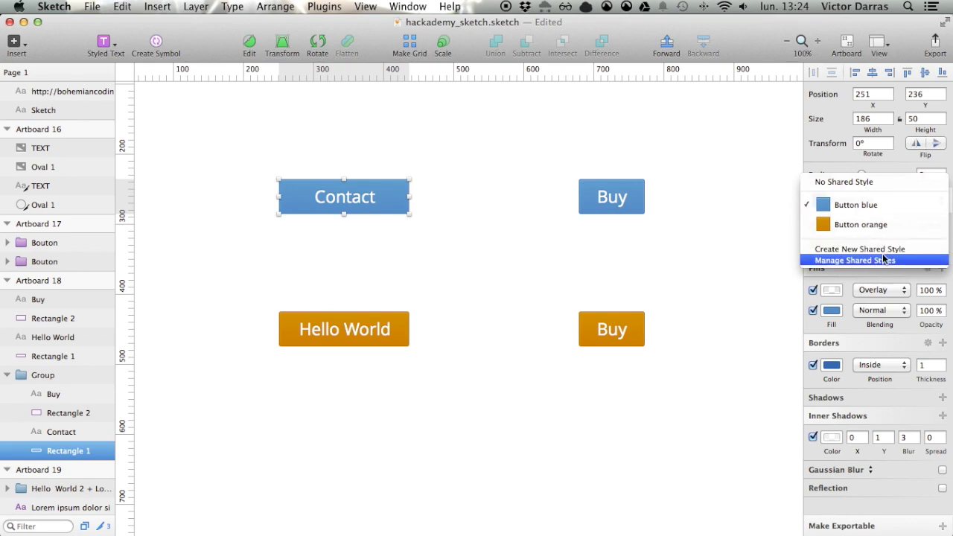
left_click(444, 253)
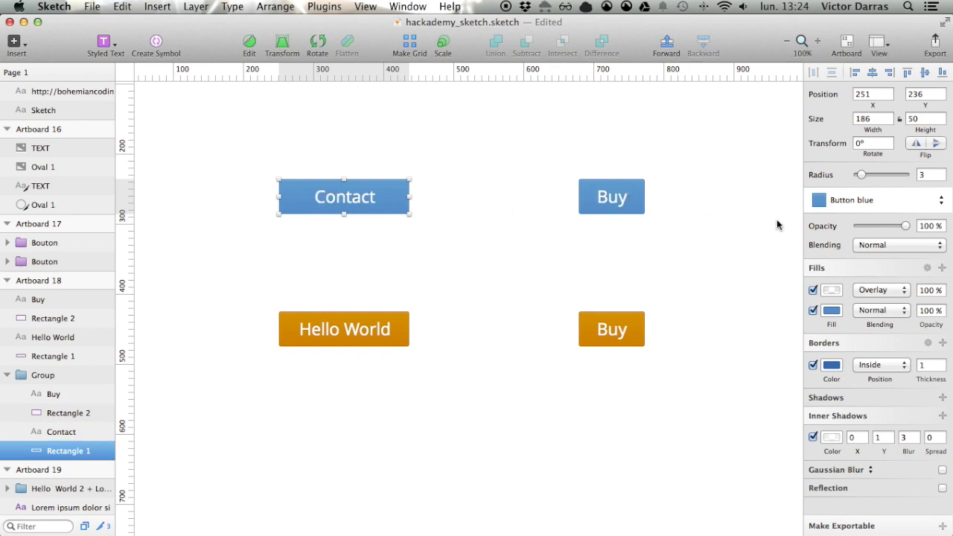
- Change the Contact rectangle's solid fill to green 5FCB49 in the Button blue shared style
left_click(834, 311)
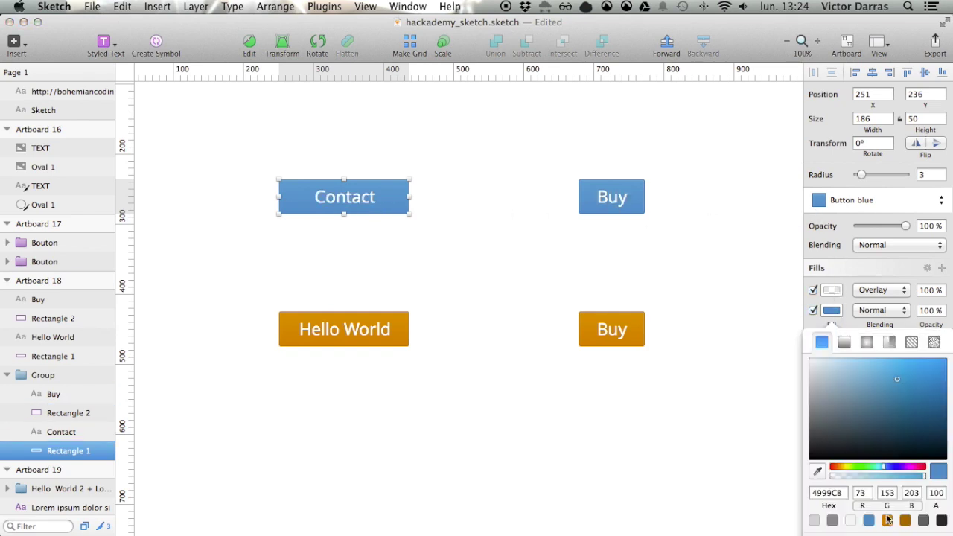
left_click(861, 468)
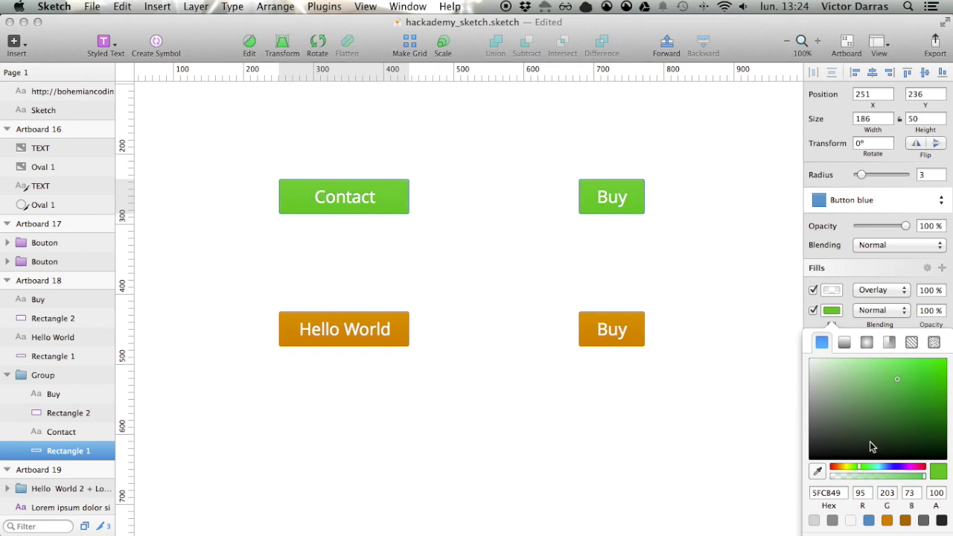
left_click(748, 322)
- Sample the buttons' green fill as the border colour of the Button blue style and shift it to a darker green
left_click(832, 365)
key("ctrl+c")
left_click(591, 192)
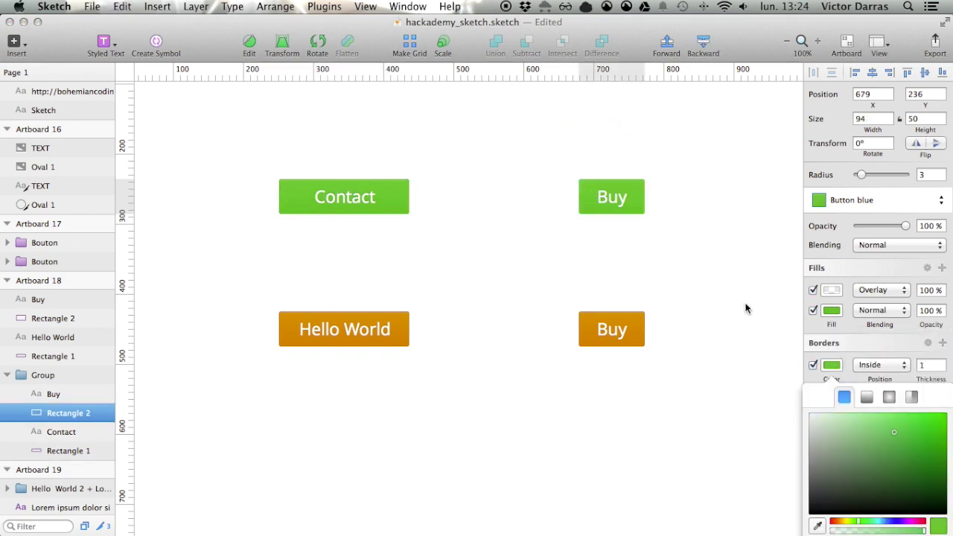
left_click(906, 443)
left_click(912, 452)
left_click(511, 240)
left_click(498, 251)
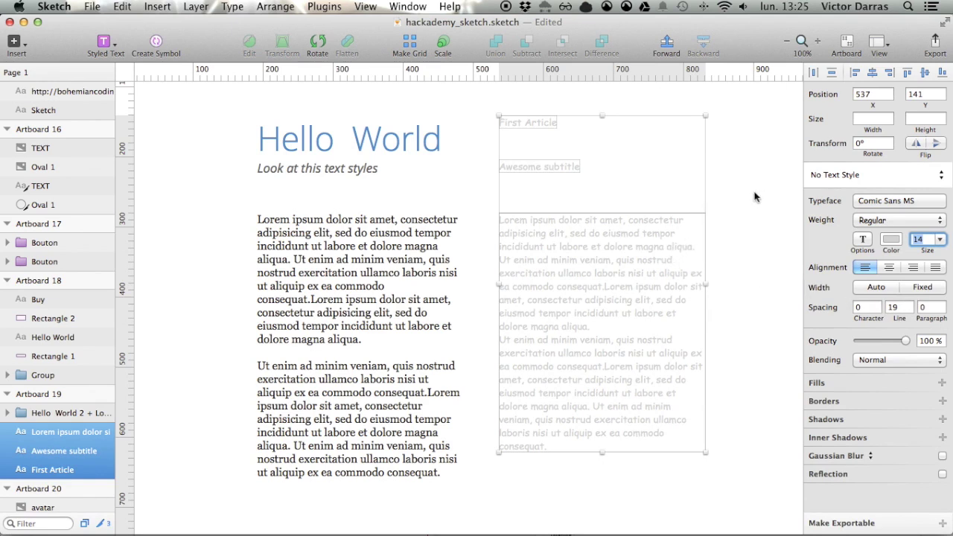
- Ungroup the Hello World text group and check the text styles used by its title, subtitle and paragraph
left_click(745, 196)
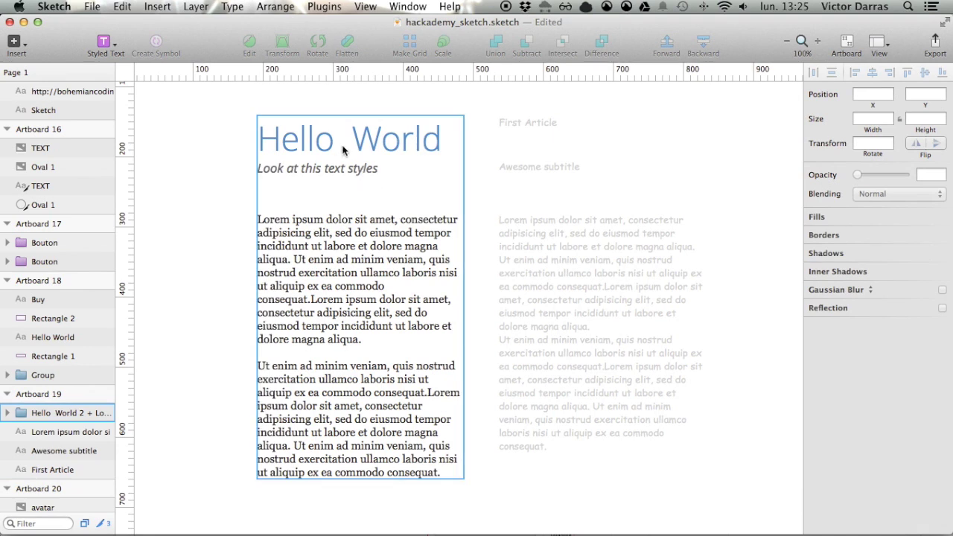
key("super+shift+g")
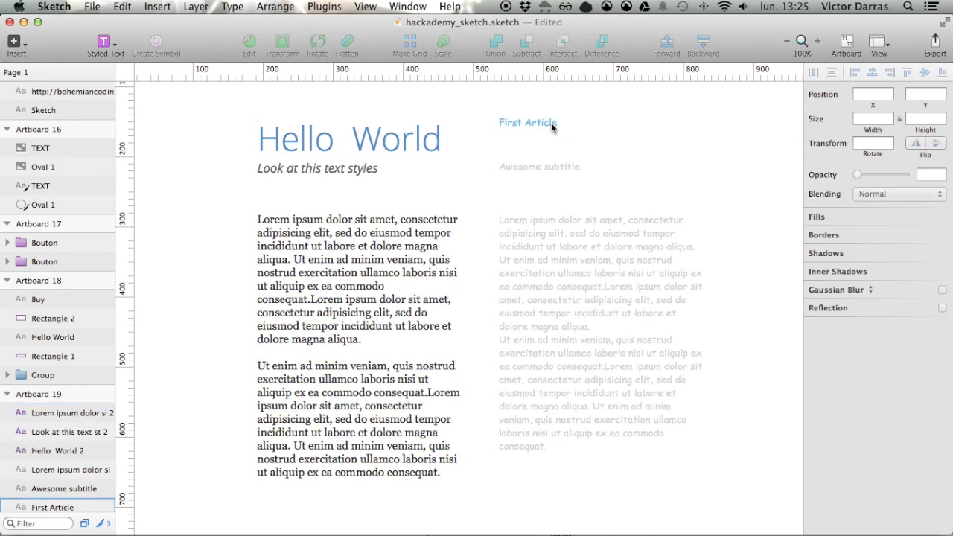
left_click(382, 146)
left_click(328, 167)
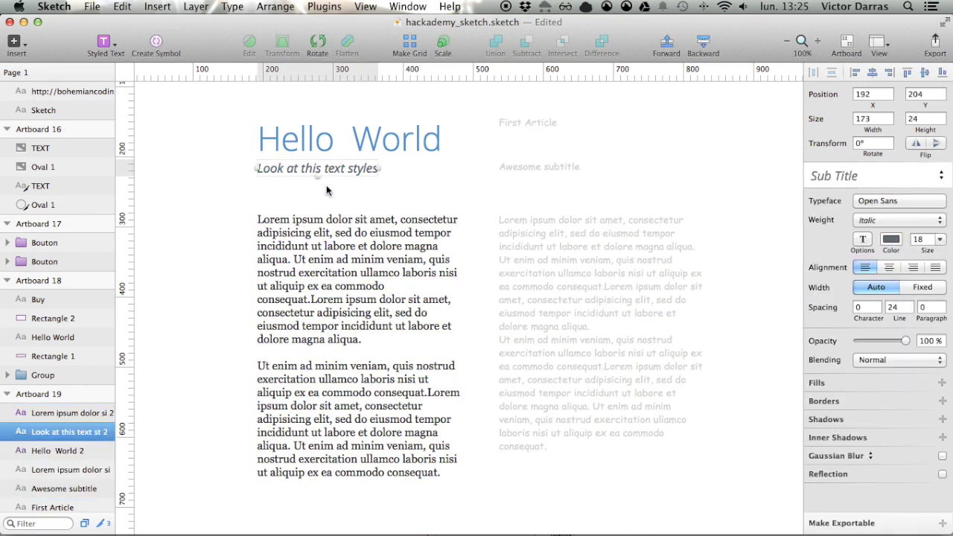
left_click(312, 257)
left_click(907, 179)
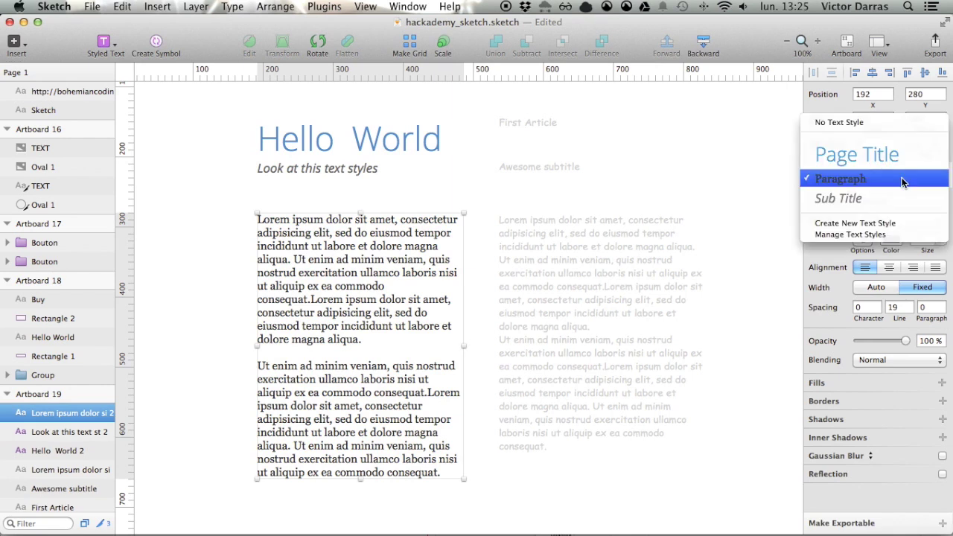
- Apply the Page Title text style to the First Article heading
left_click(551, 130)
left_click(536, 122)
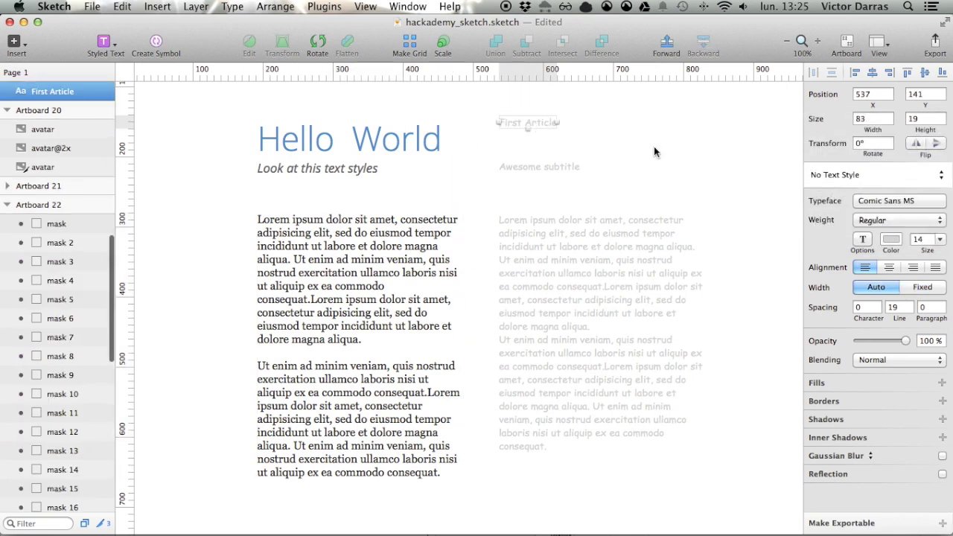
left_click(876, 178)
left_click(858, 207)
left_click(561, 179)
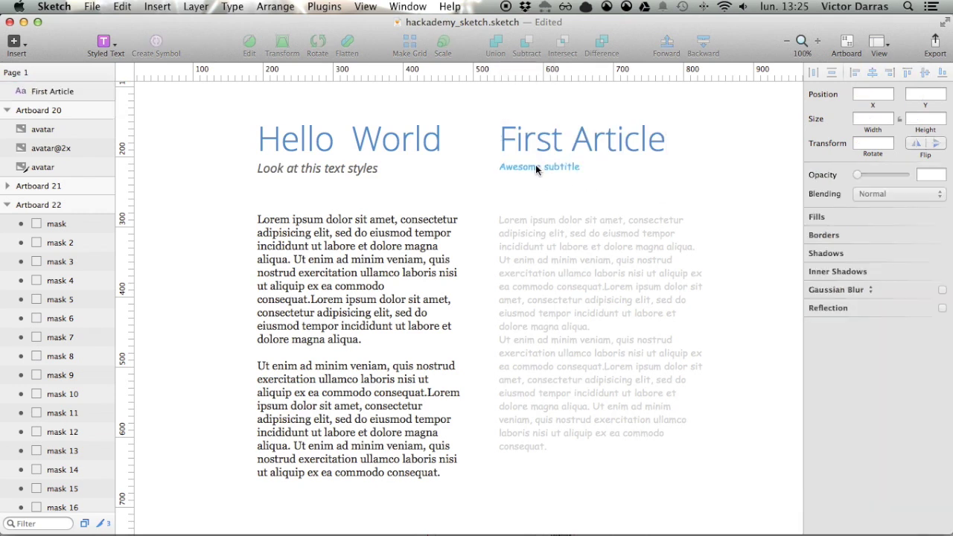
- Apply the Paragraph text style to the Awesome subtitle line and the grey Lorem ipsum body text
left_click(535, 167)
left_click(868, 177)
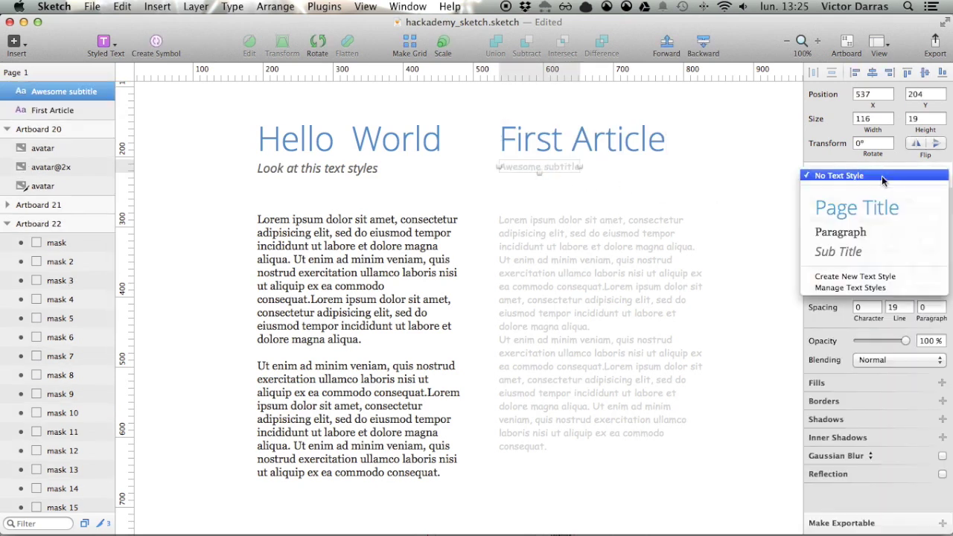
left_click(850, 232)
left_click(665, 230)
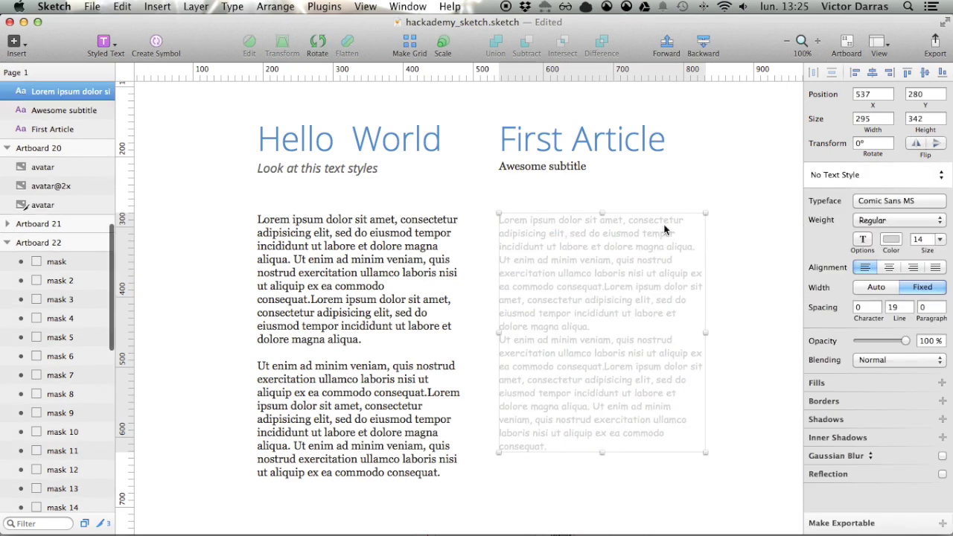
left_click(880, 179)
left_click(861, 237)
left_click(685, 195)
- Examine the HK logo's edges at high magnification and bring up the small avatar layer's export settings
scroll(599, 273, "right", 10)
key("super+plus")
key("super+plus")
key("super+plus")
key("super+plus")
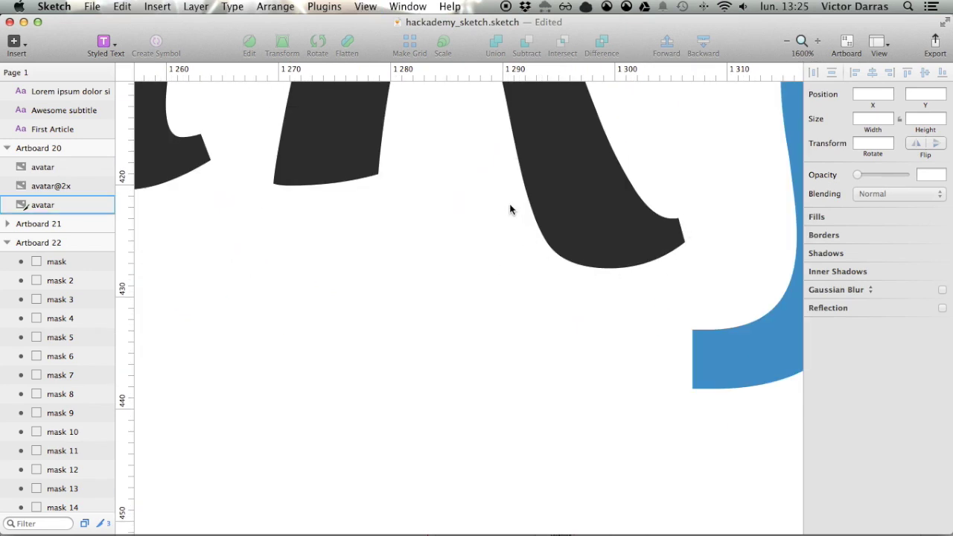
key("super+0")
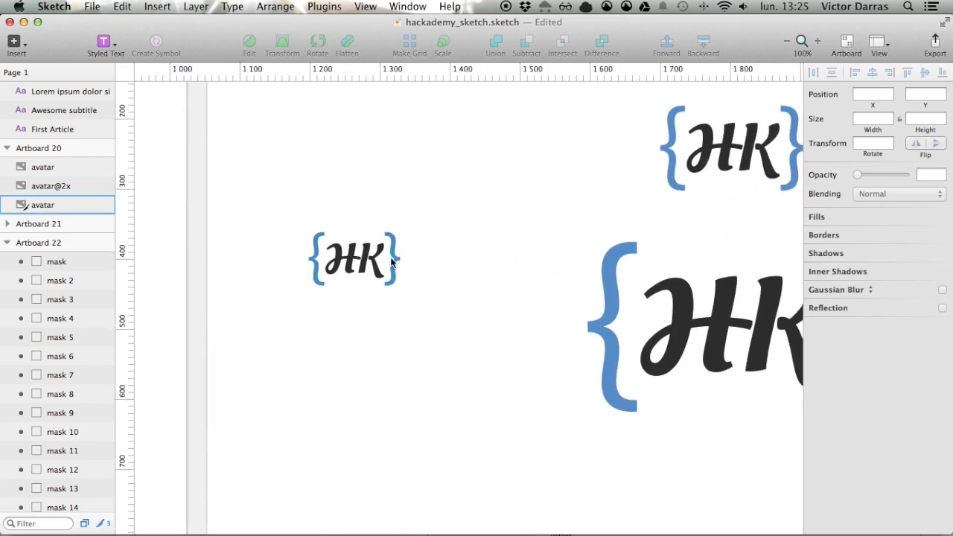
left_click(356, 260)
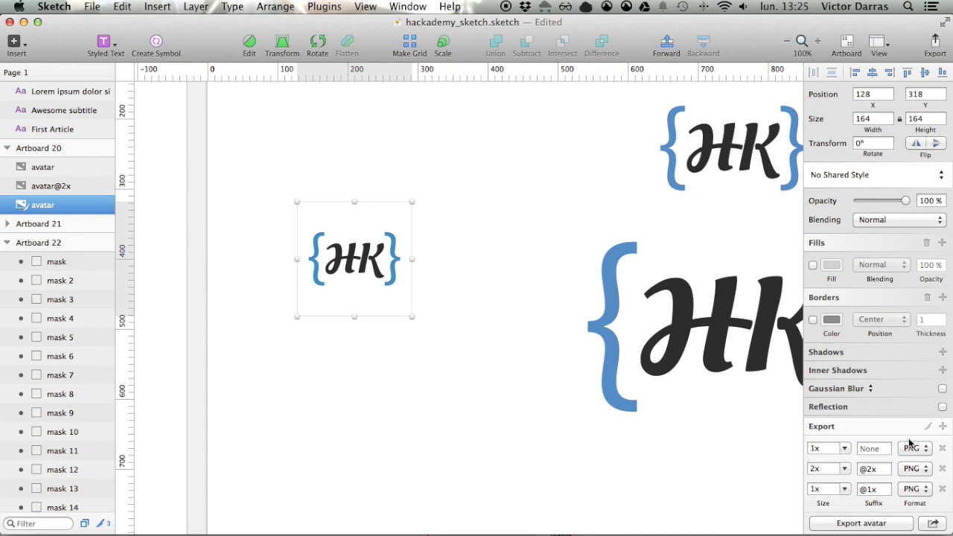
left_click(942, 469)
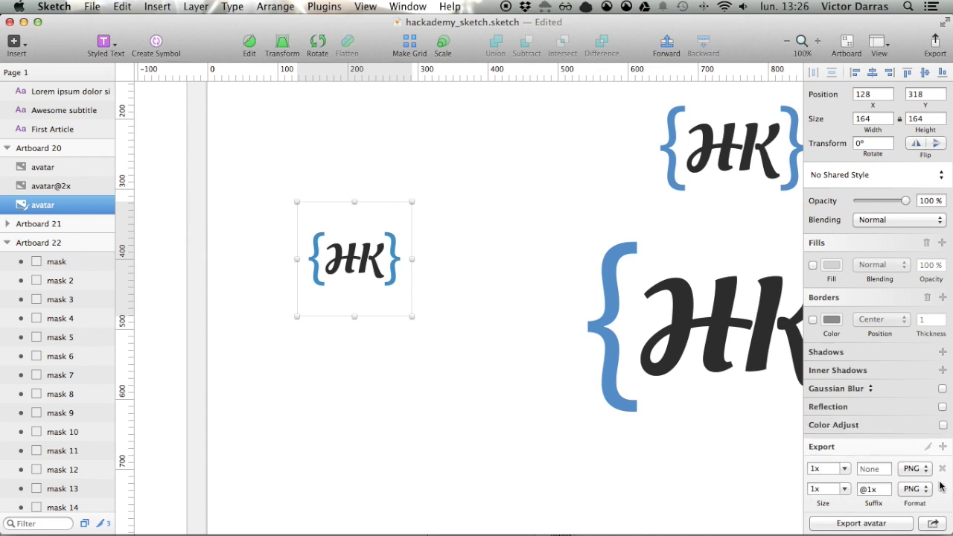
left_click(942, 489)
left_click(943, 467)
left_click(845, 490)
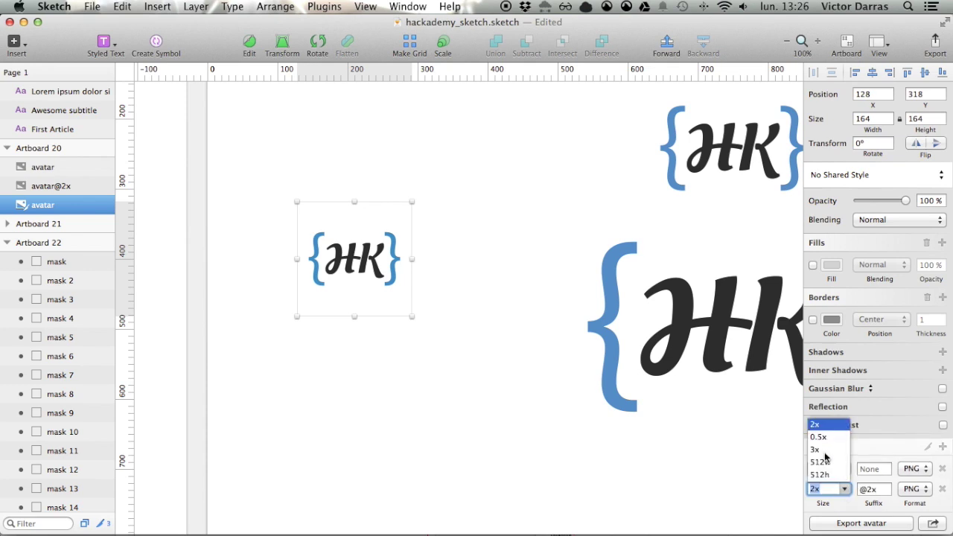
left_click(924, 492)
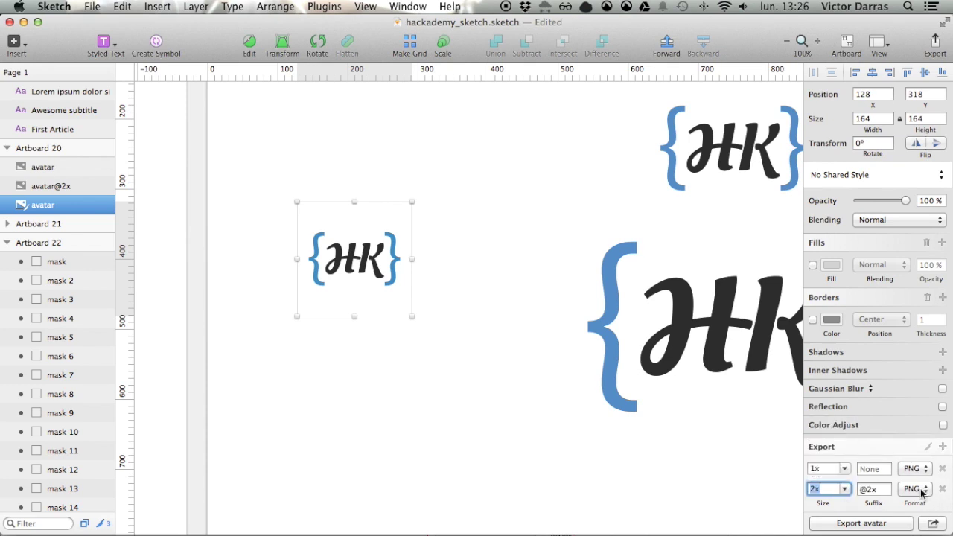
left_click(331, 332)
left_click(104, 206)
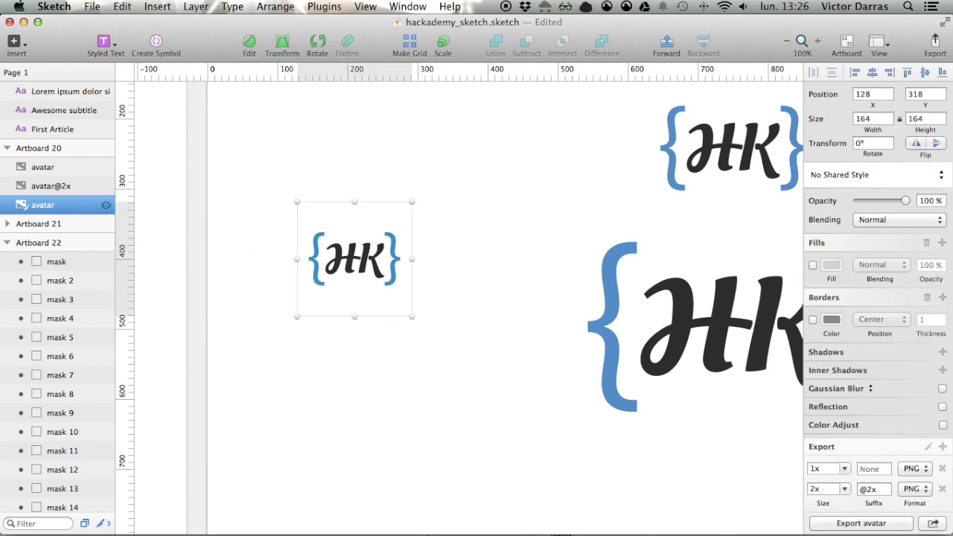
- Look over the Desktop, Tablet Portrait, Desktop HD and Mobile Portrait artboards and the available artboard size presets
left_click(456, 306)
key("super+minus")
key("super+minus")
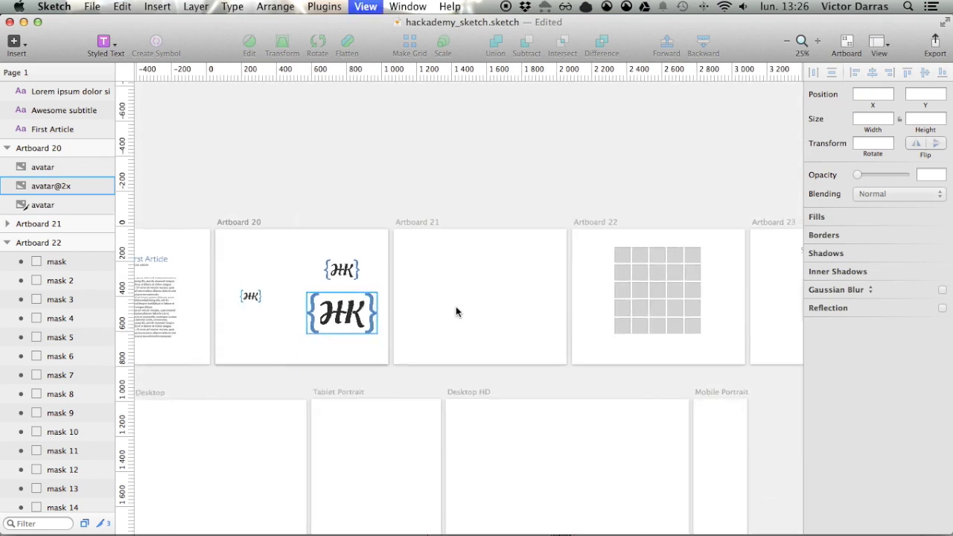
key("super+minus")
left_click_drag(432, 381, 637, 320)
left_click(511, 281)
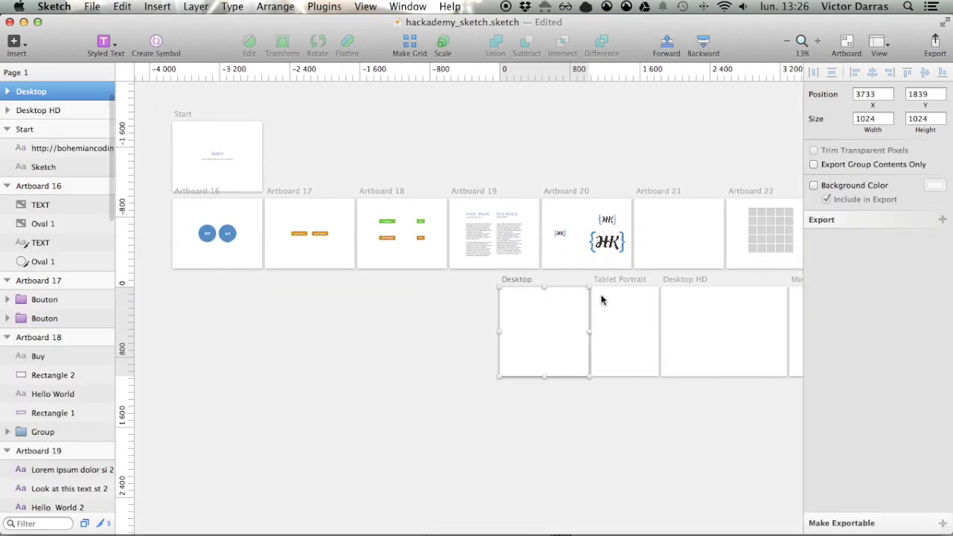
left_click(618, 278)
left_click(690, 281)
left_click_drag(719, 310, 524, 309)
left_click(653, 281)
left_click(666, 325)
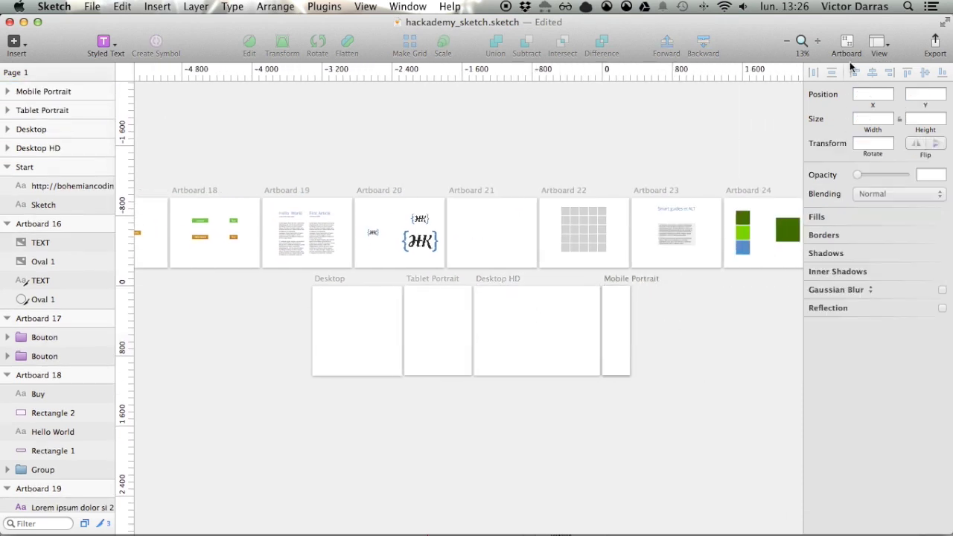
left_click(850, 45)
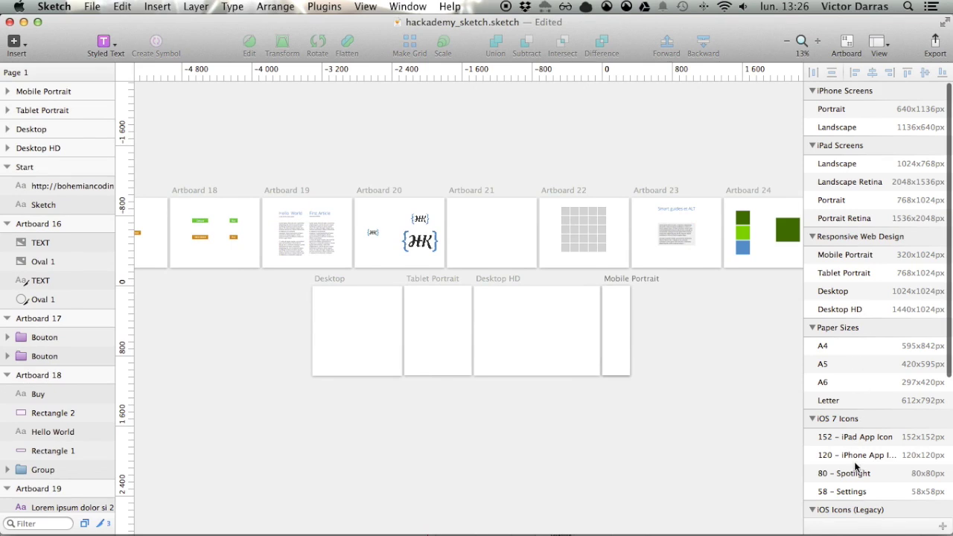
key("Escape")
- Delete all the grey mask squares on Artboard 22 except the one in the upper-left corner of the grid
left_click(596, 229)
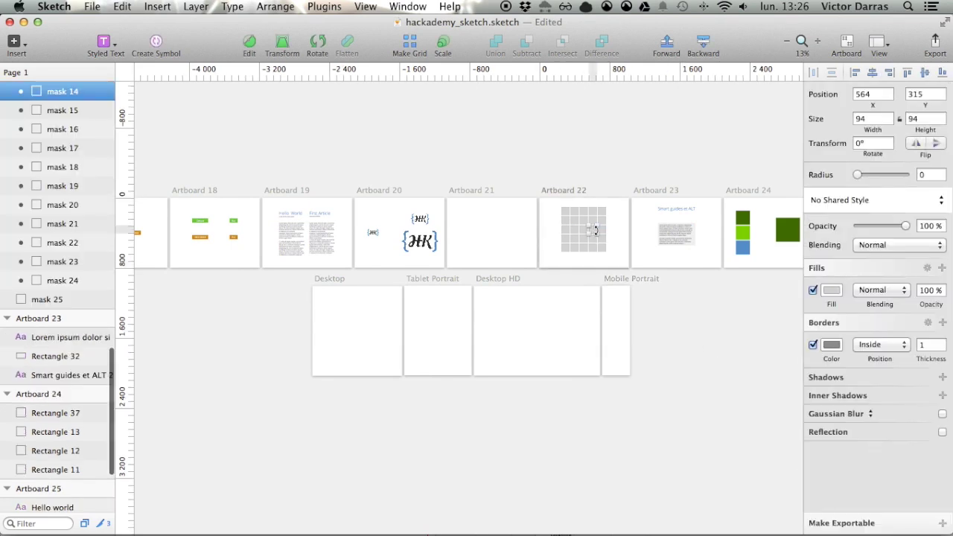
key("super+equal")
key("super+equal")
left_click_drag(684, 131, 265, 390)
left_click_drag(421, 170, 630, 383)
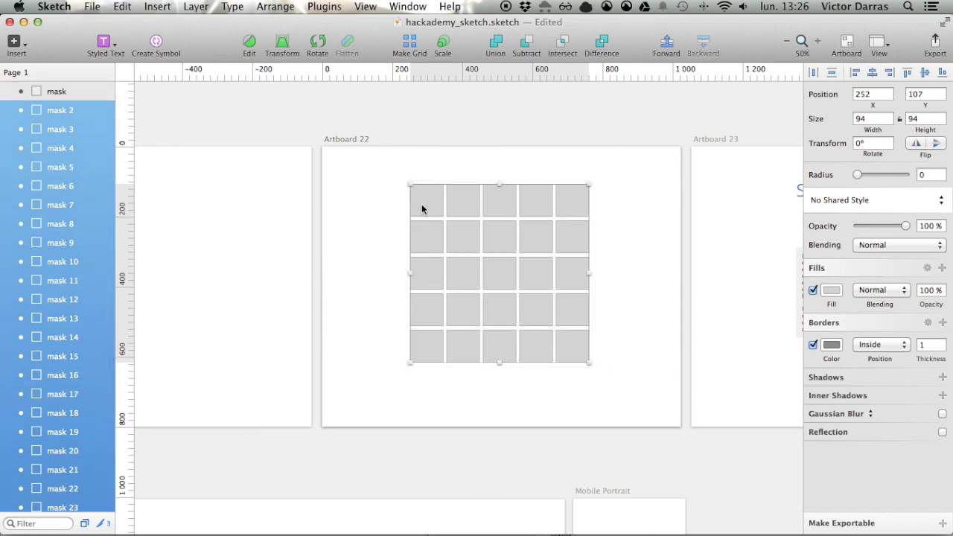
key("Delete")
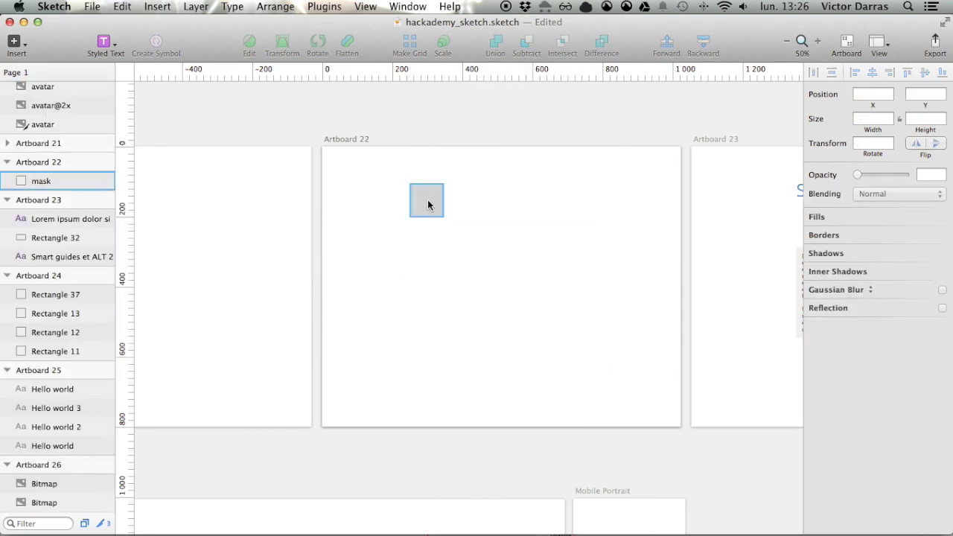
- Make a grid of 5 rows and 5 columns with 10px margins from the remaining grey square
left_click(439, 220)
key("super+0")
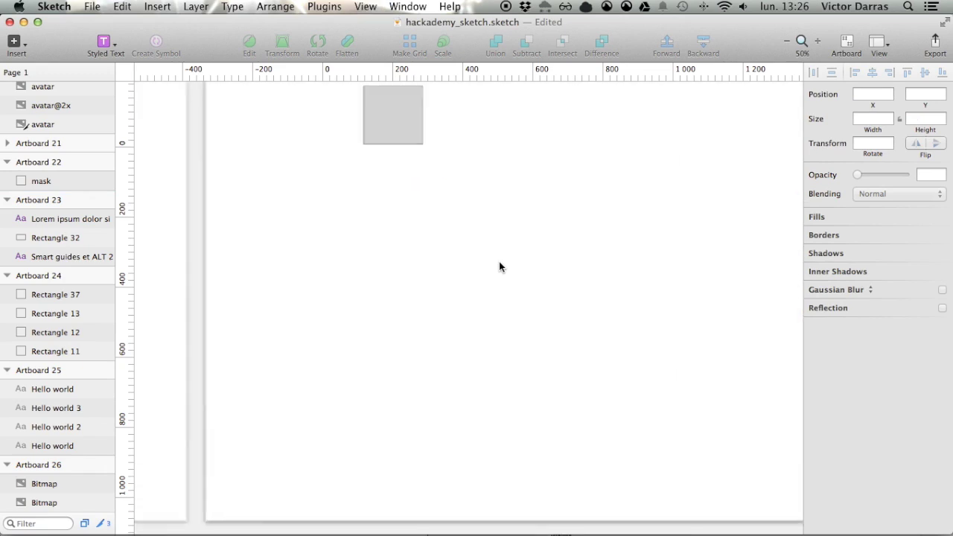
left_click_drag(545, 234, 473, 253)
left_click(326, 142)
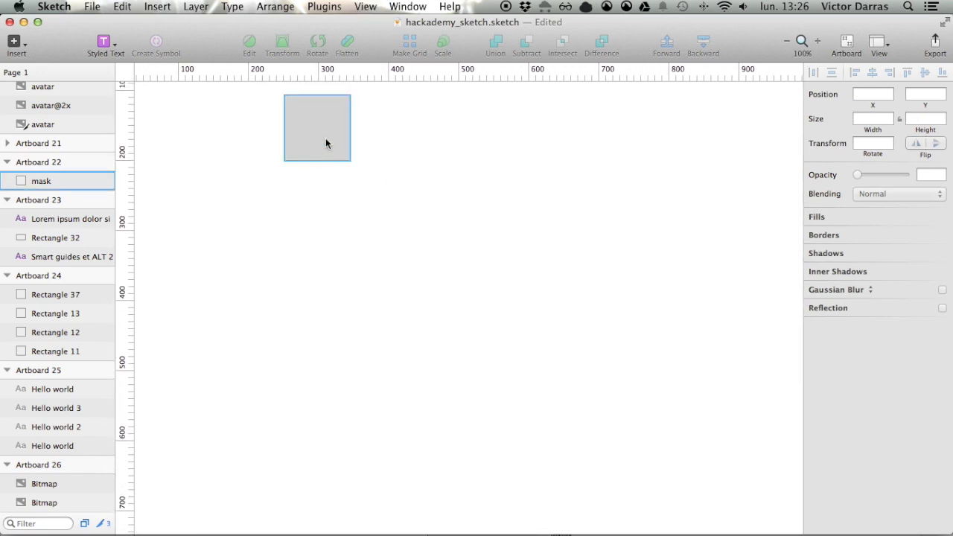
left_click(410, 46)
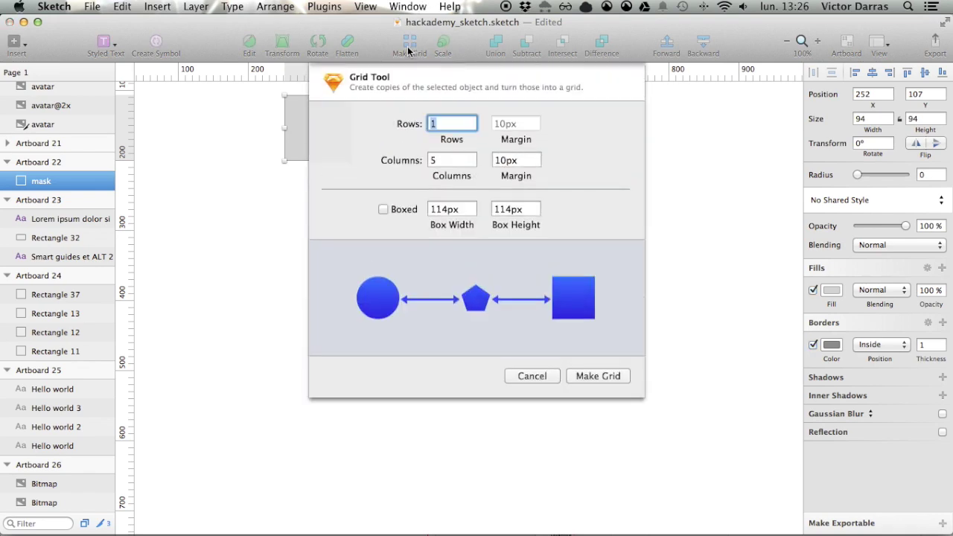
key("Tab")
key("Tab")
key("Tab")
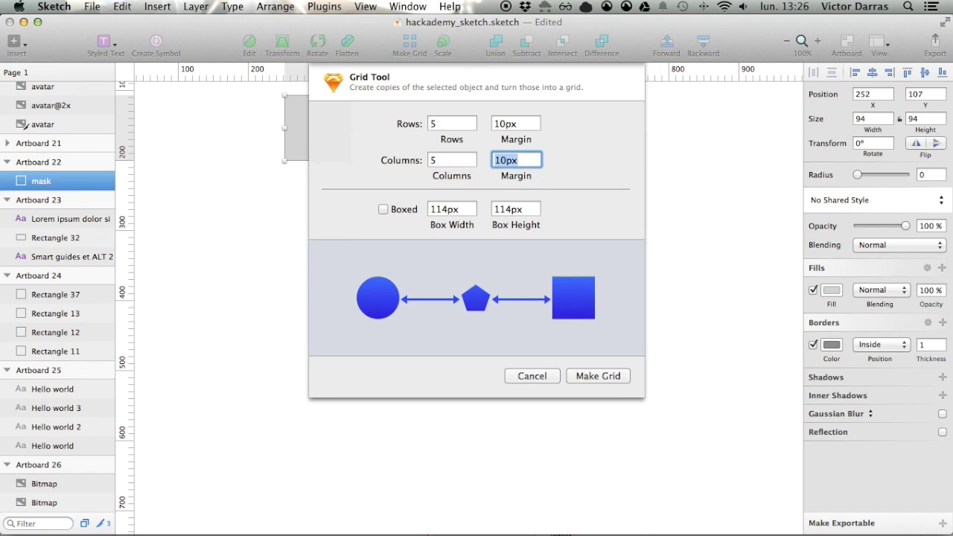
key("Return")
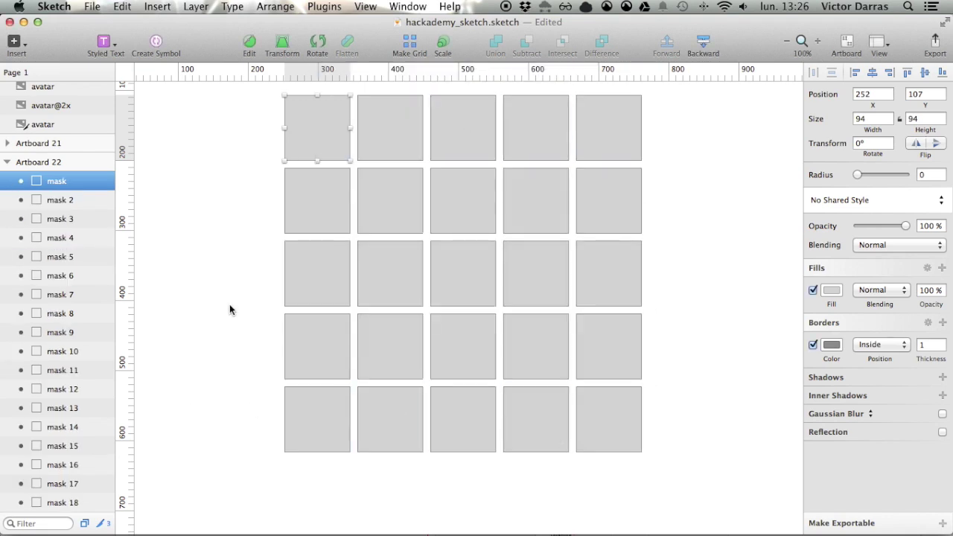
- Select the Smart guides et ALT title on Artboard 23 and measure its distance to the grey text box
left_click(752, 157)
left_click_drag(752, 159, 457, 258)
left_click(459, 296)
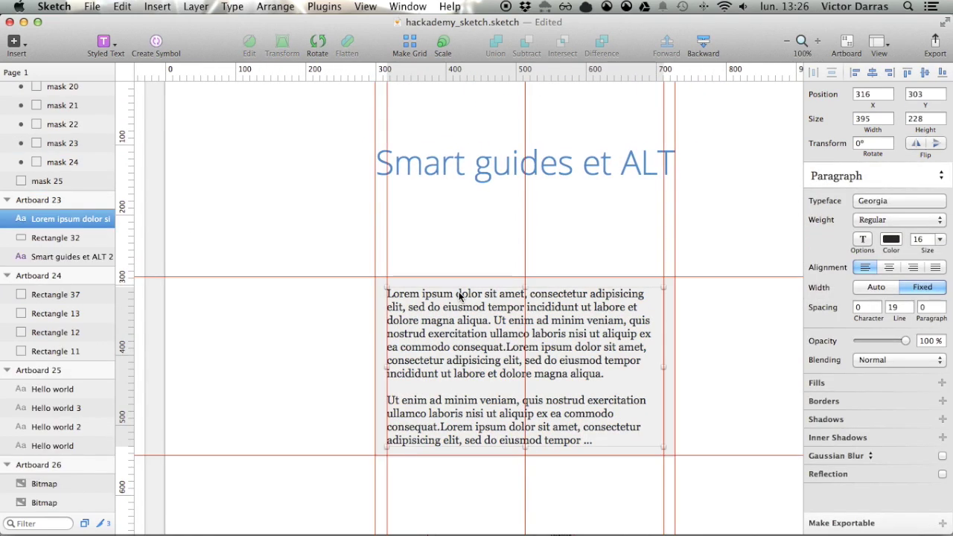
left_click(462, 281)
left_click_drag(462, 171, 477, 293)
key("alt")
- Nudge the Smart guides et ALT title down in 10 px increments towards the grey text box, then deselect it
key("shift+Down")
key("shift+Down")
key("shift+Down")
key("shift+Down")
key("shift+Down")
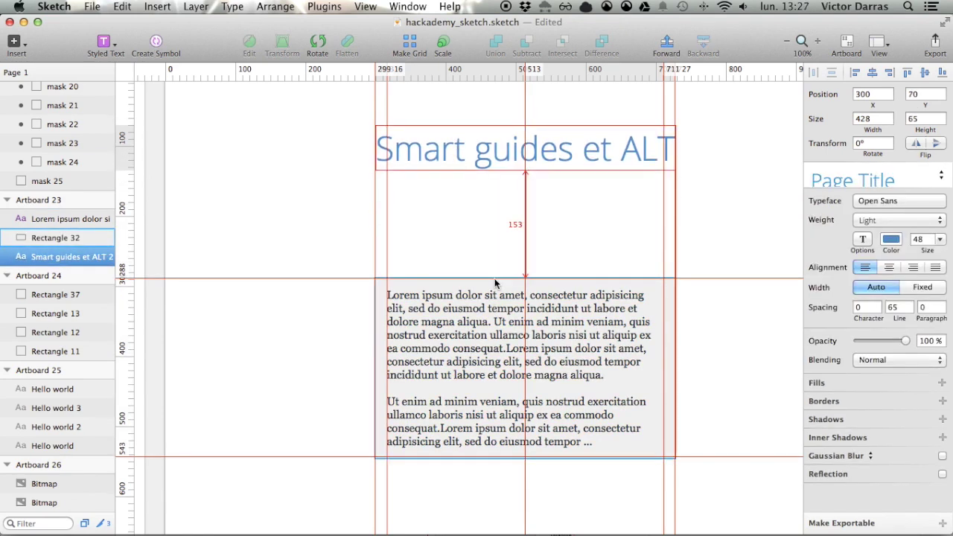
key("shift+Down")
key("shift+Down")
key("shift+Down")
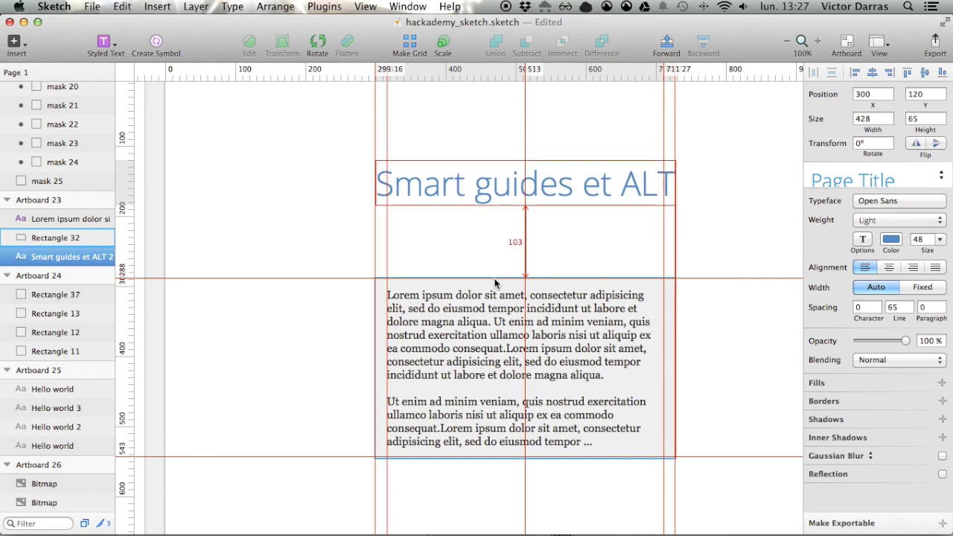
left_click(752, 222)
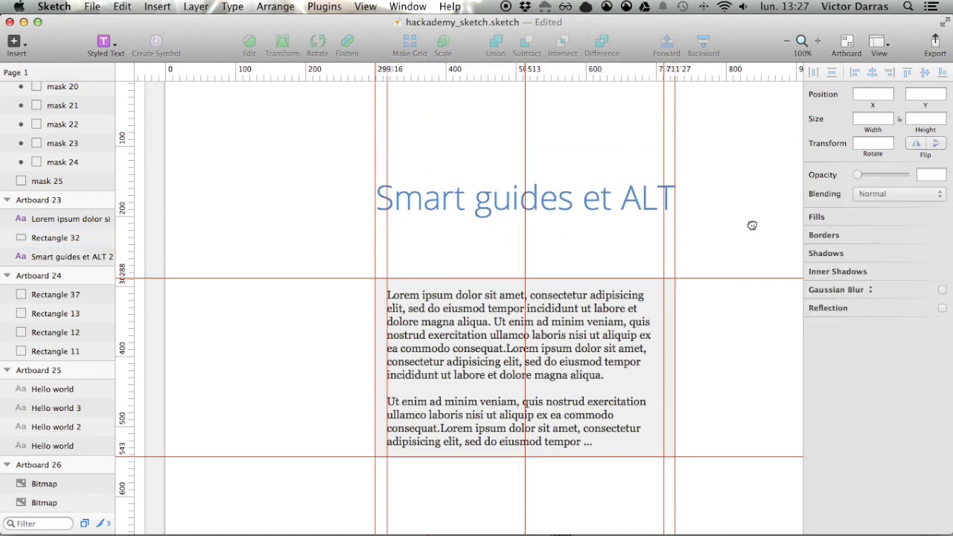
- Recolour the large dark green square on Artboard 24 from the saved colours, trying blue 4999CB and finishing with orange E1890E
left_click_drag(753, 222, 179, 230)
left_click_drag(653, 255, 467, 205)
key("super+minus")
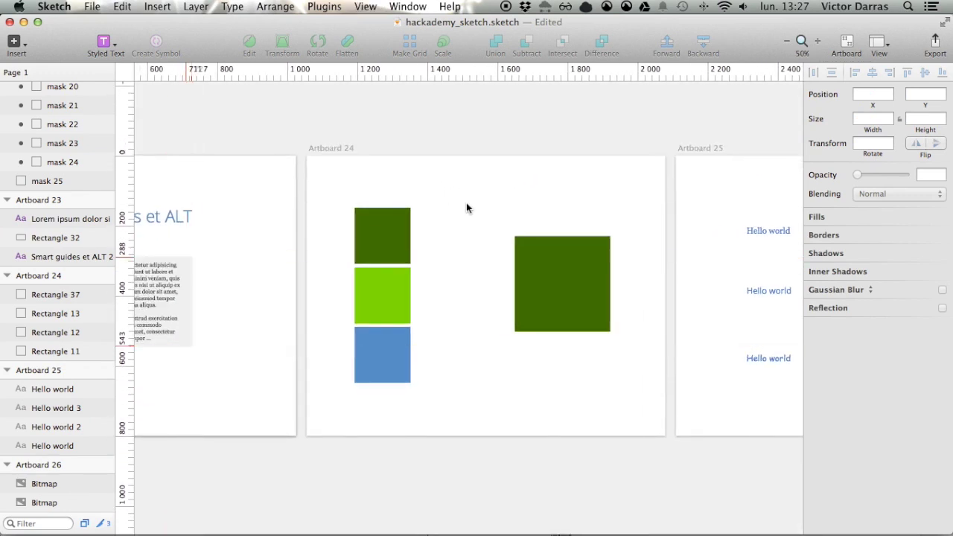
left_click(538, 253)
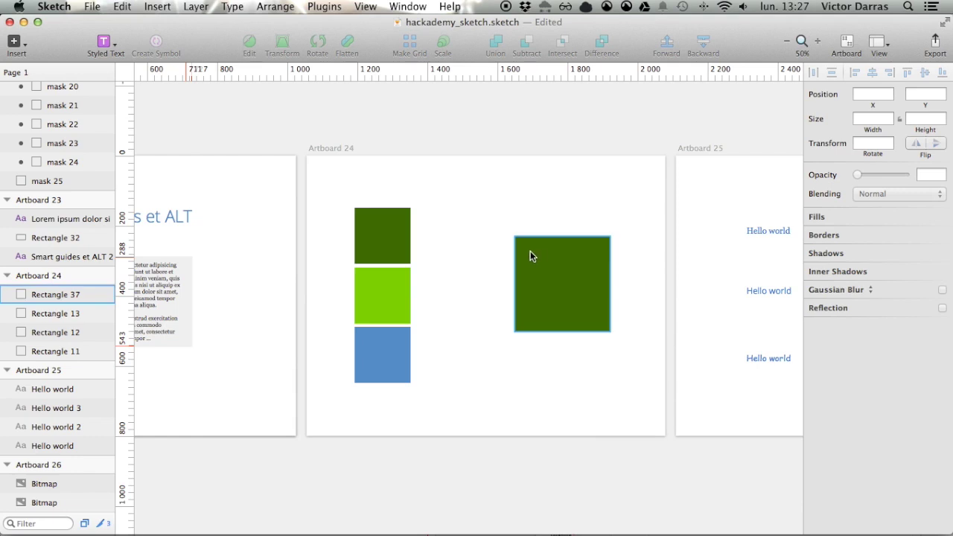
left_click(387, 296)
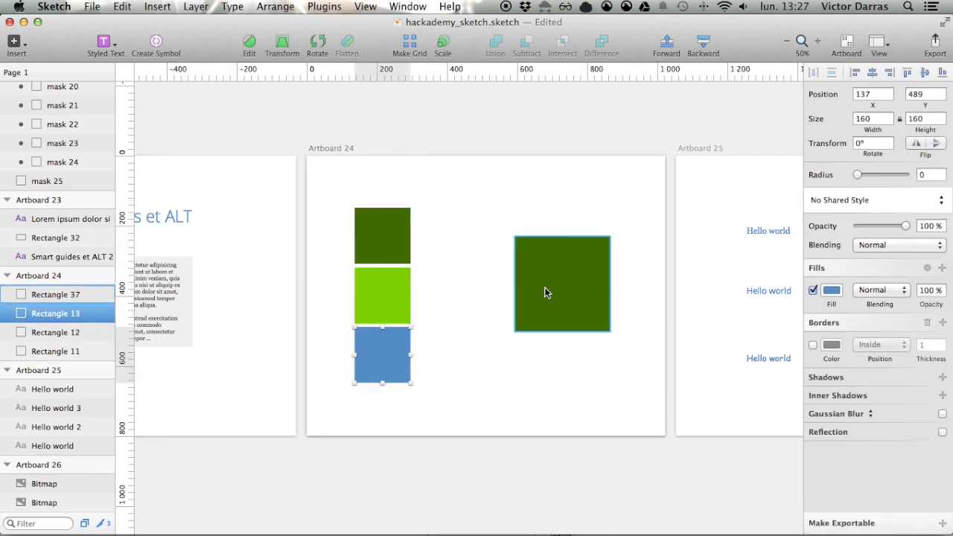
left_click(568, 283)
left_click(832, 291)
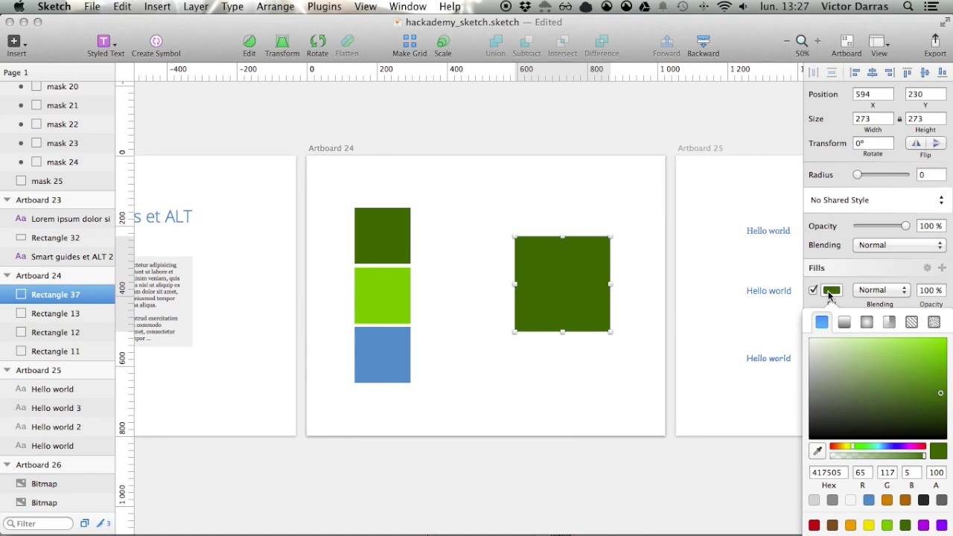
left_click(888, 503)
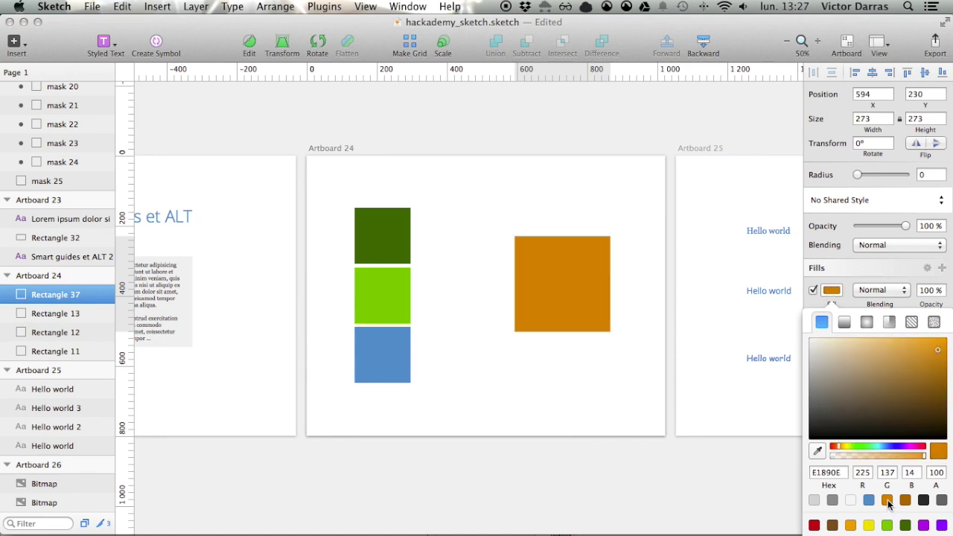
left_click(871, 503)
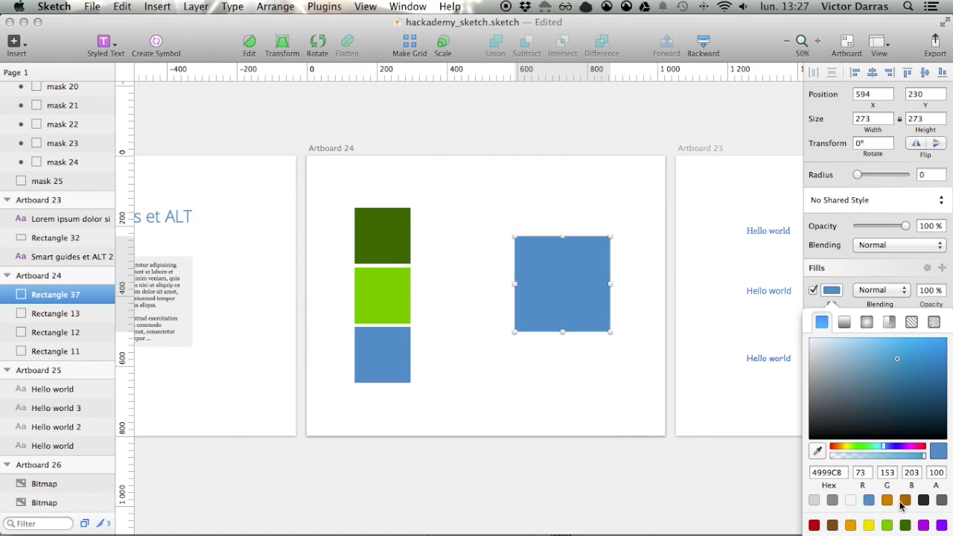
left_click(904, 502)
left_click(582, 412)
- Change the typeface of the large grey Hello world text on Artboard 25 to Comic Sans MS
left_click_drag(667, 392, 308, 383)
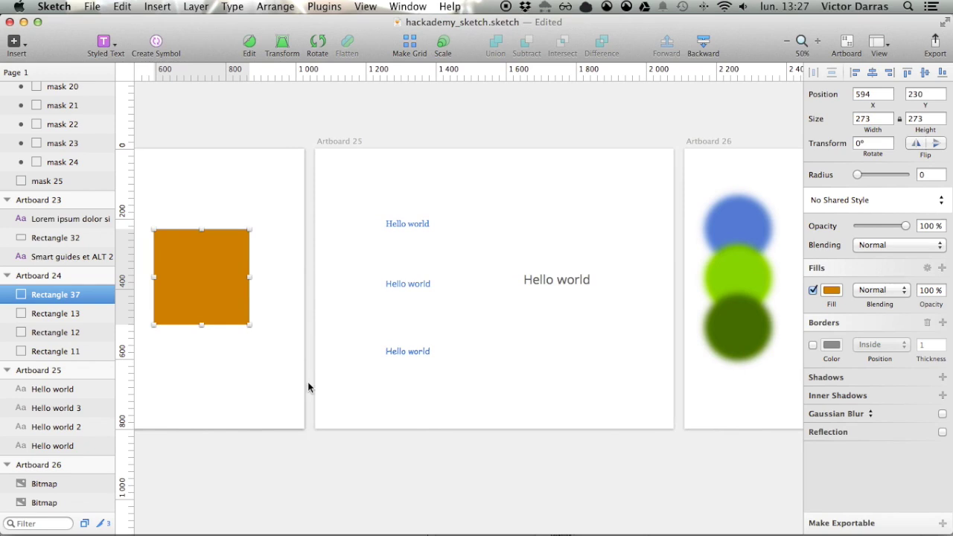
key("super+plus")
left_click(618, 240)
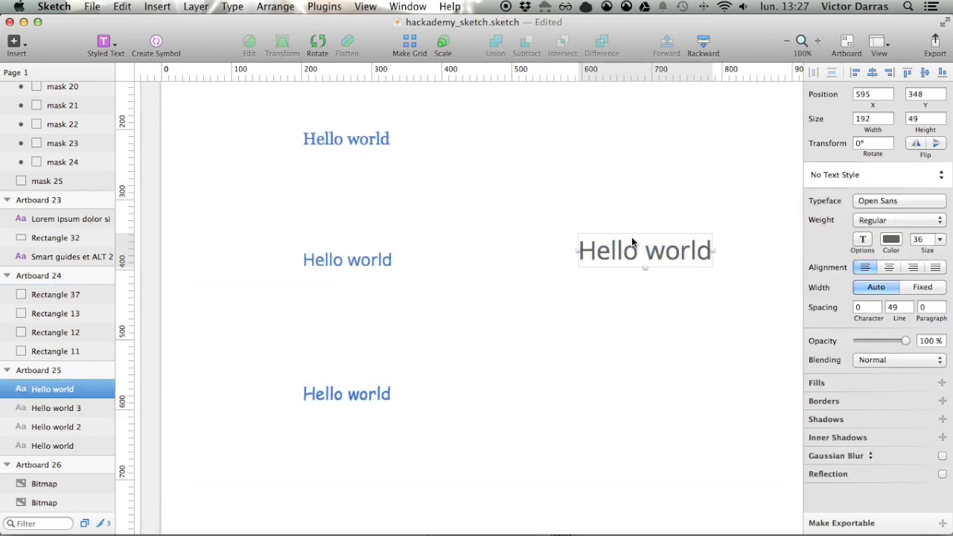
left_click_drag(254, 105, 396, 487)
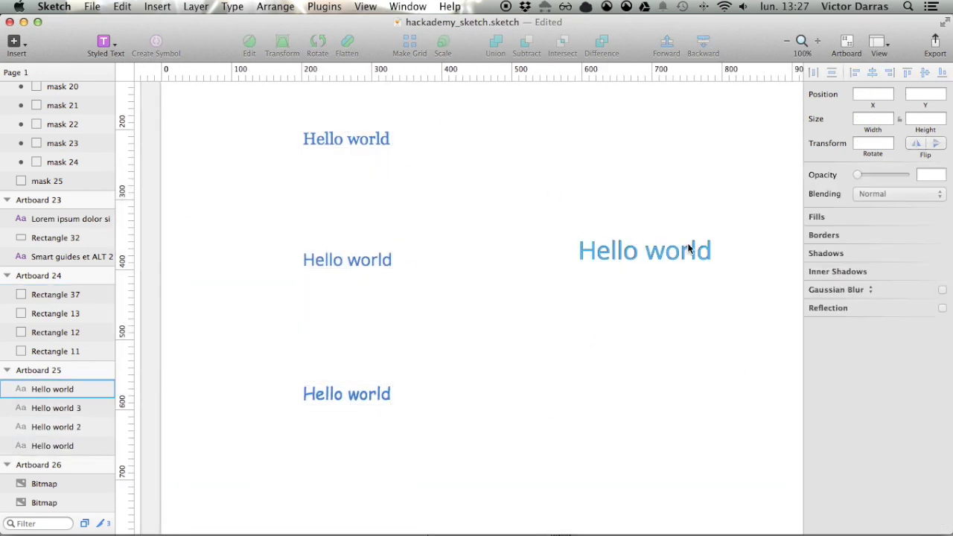
left_click(668, 248)
left_click(891, 201)
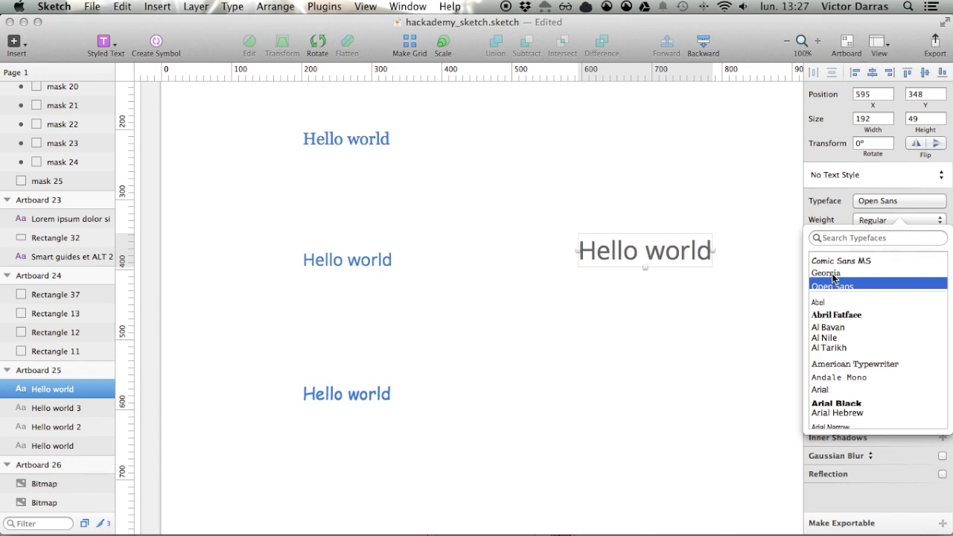
left_click(837, 260)
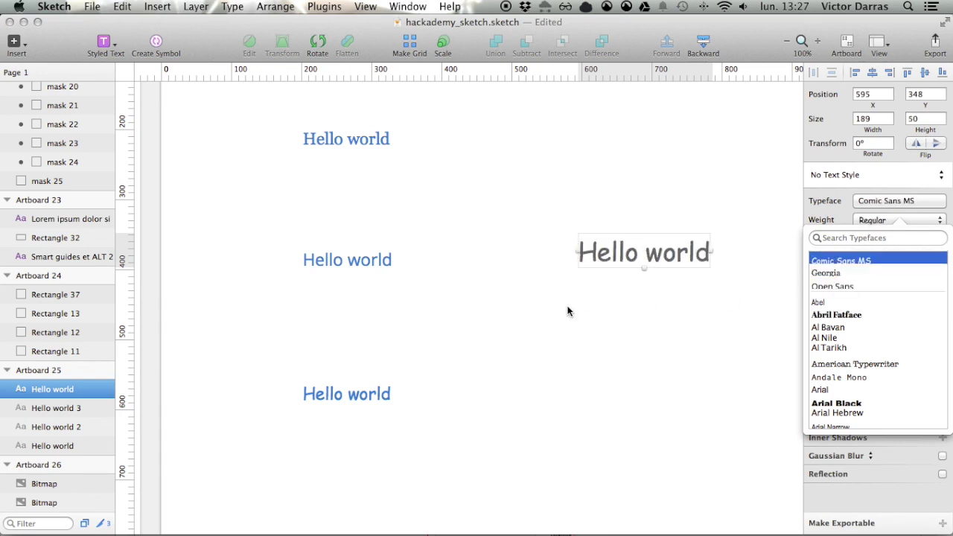
left_click(643, 324)
- Delete the smaller bitmap of three blurred circles on Artboard 26
left_click_drag(645, 322, 219, 302)
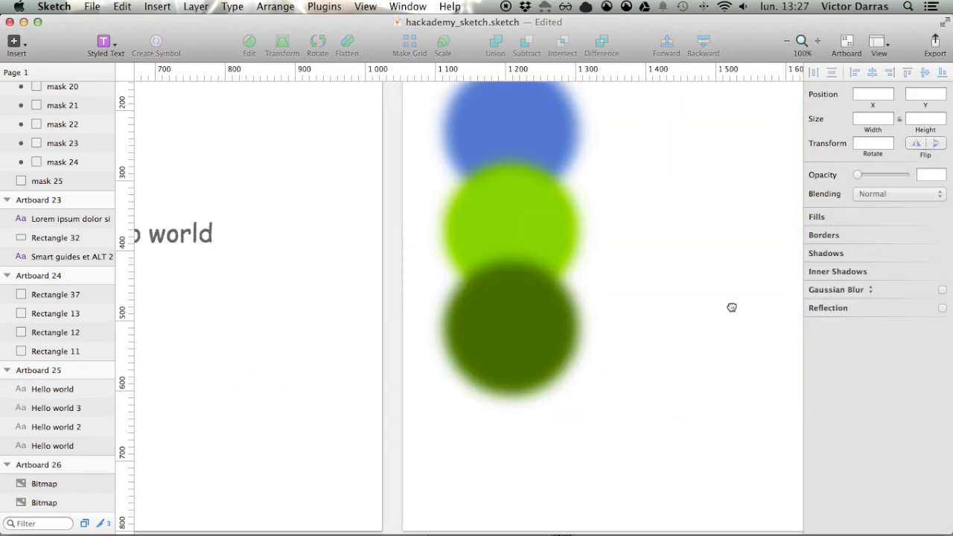
left_click_drag(734, 306, 430, 340)
key("super+minus")
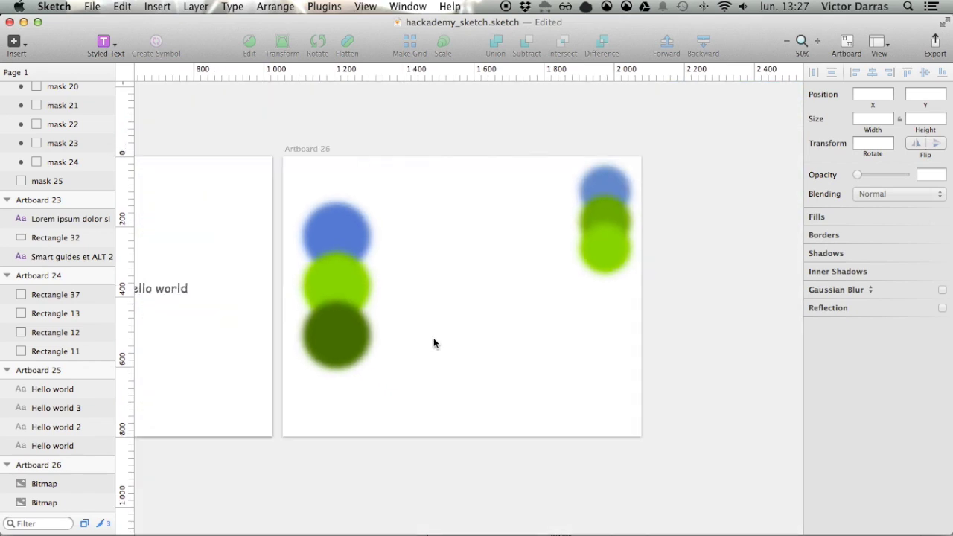
left_click(604, 220)
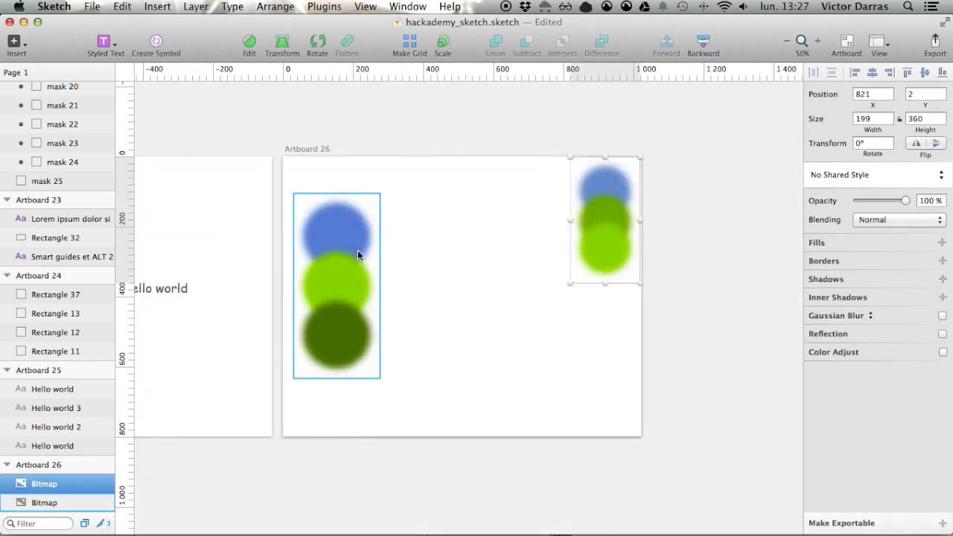
key("Delete")
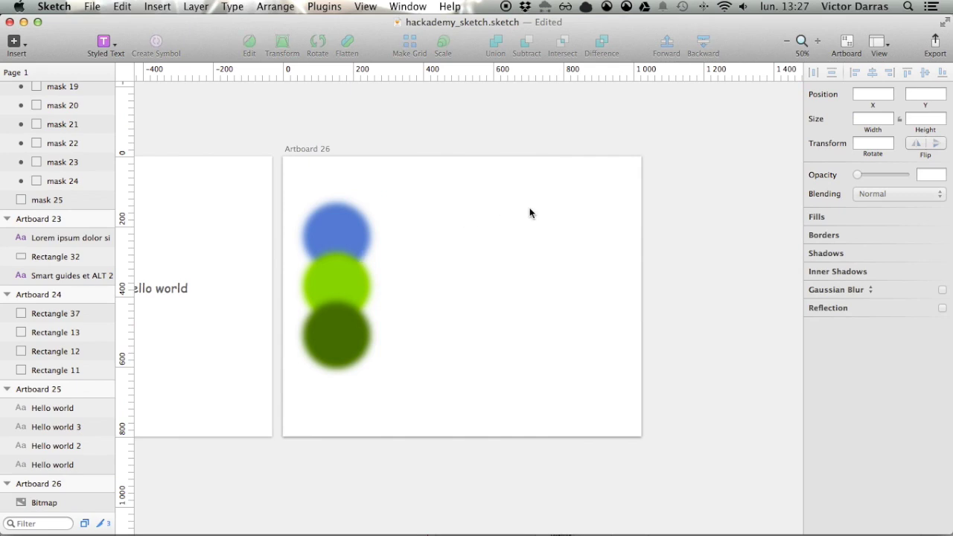
- Draw a circle about 148 px wide beside the bitmap on Artboard 26 and fill it with the blue sampled from the bitmap
key("r")
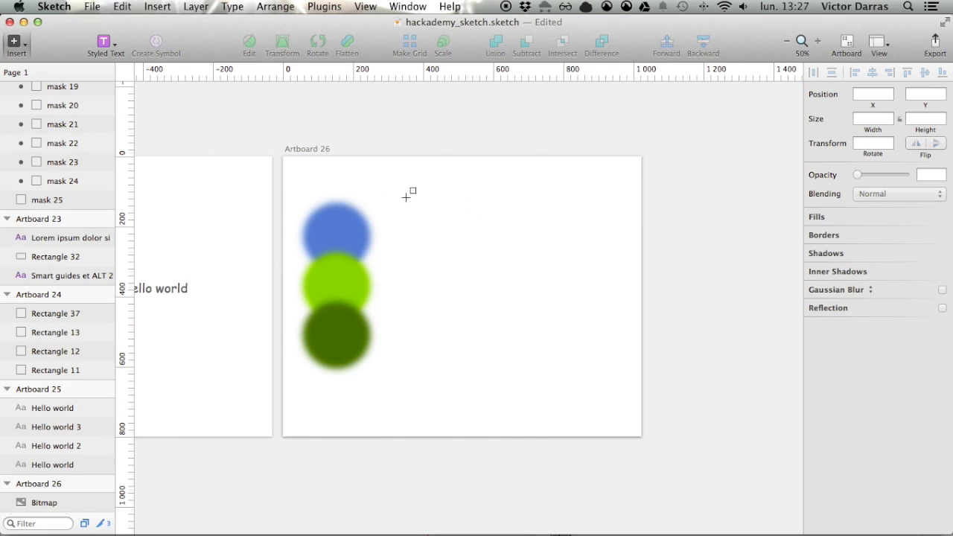
left_click_drag(469, 216, 498, 233)
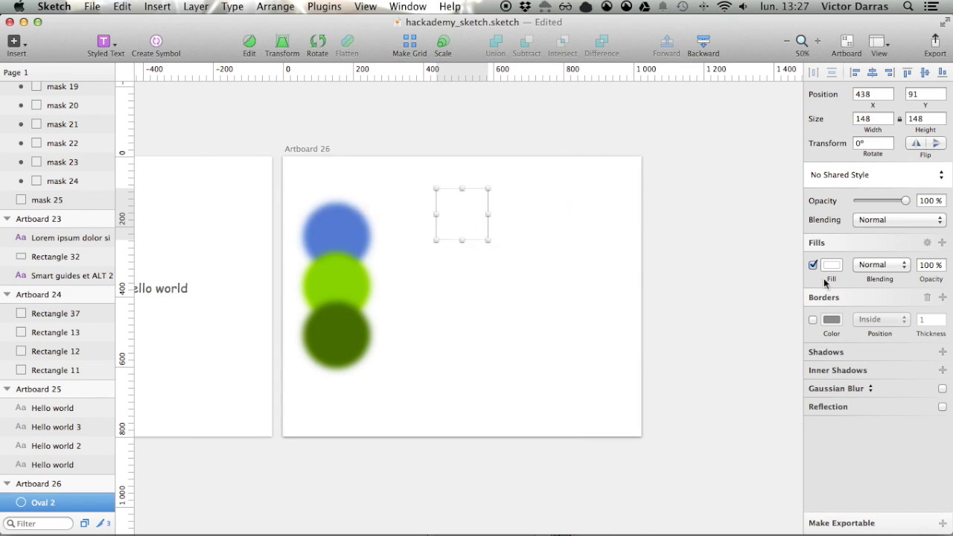
key("ctrl+c")
left_click(337, 235)
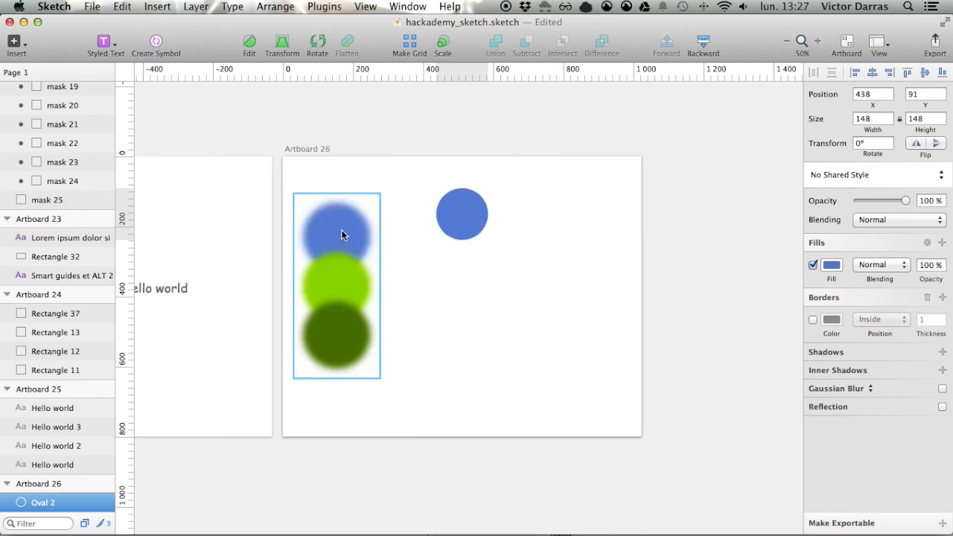
- Duplicate the circle twice in a column below, filling the copies with the light green and dark green sampled from the bitmap
left_click_drag(462, 215, 459, 283)
key("ctrl+c")
left_click(352, 280)
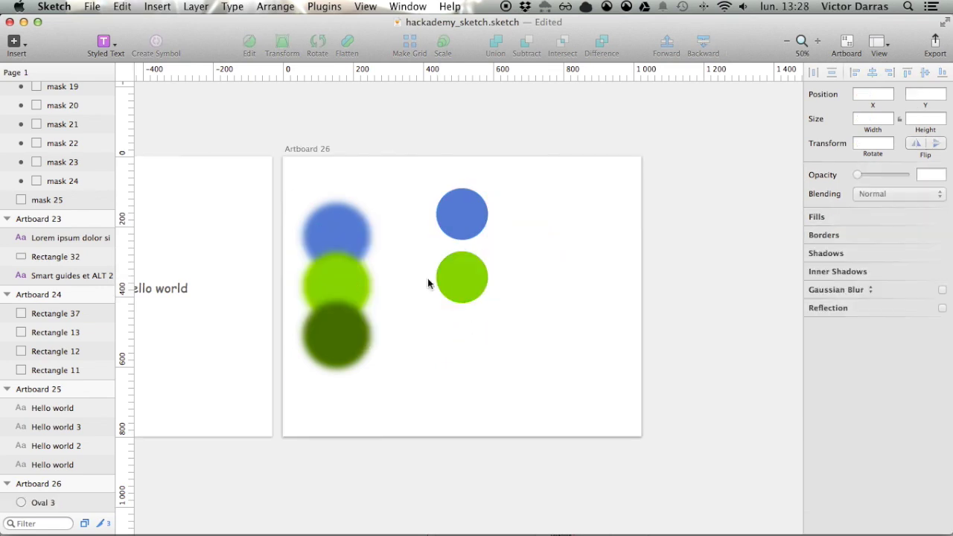
left_click_drag(464, 283, 464, 330)
key("ctrl+c")
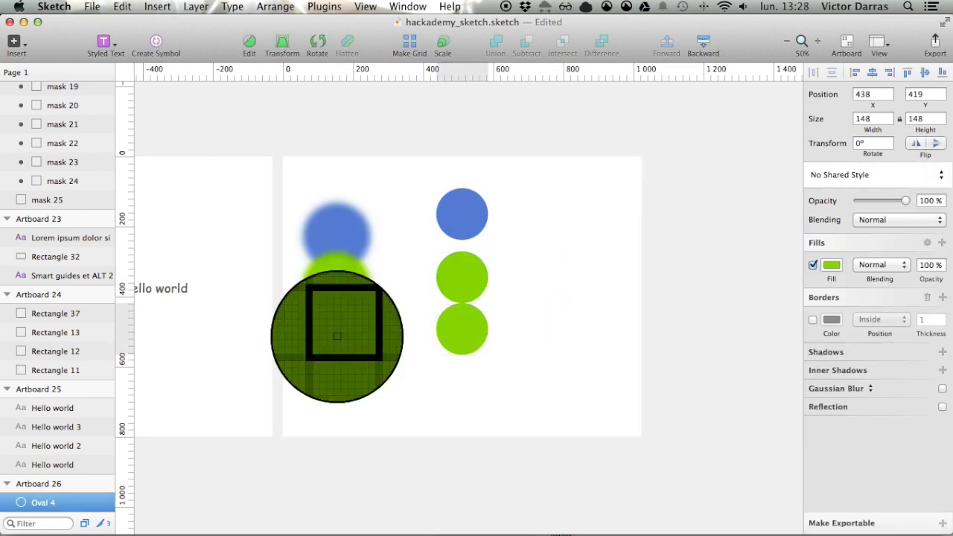
left_click(337, 337)
- Overlap the three new circles vertically like those in the bitmap and apply a 17 px Gaussian Blur to all of them
left_click_drag(479, 276, 469, 288)
left_click_drag(468, 229, 467, 269)
left_click_drag(522, 242, 463, 349)
left_click(942, 388)
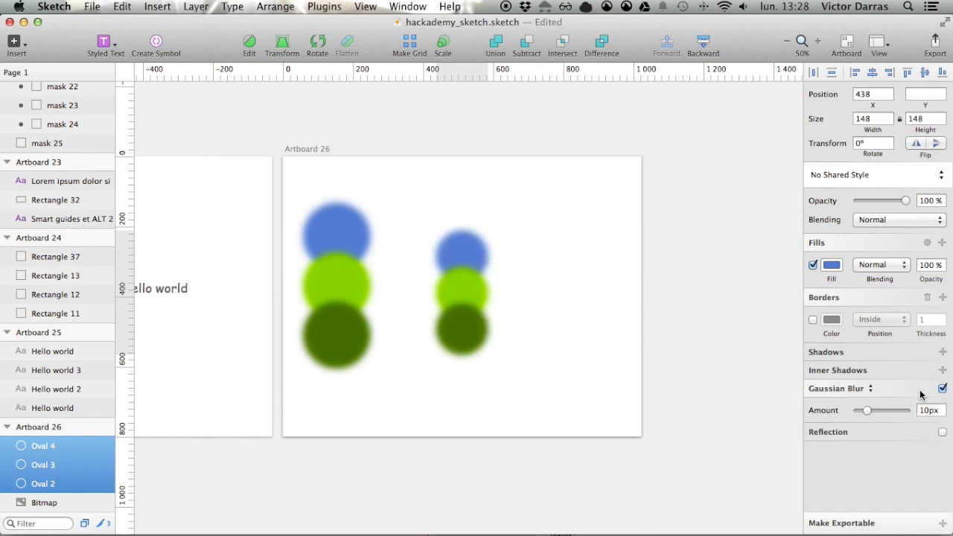
mouse_move(886, 412)
left_mouse_down()
mouse_move(863, 415)
mouse_move(883, 414)
mouse_move(875, 415)
left_mouse_up()
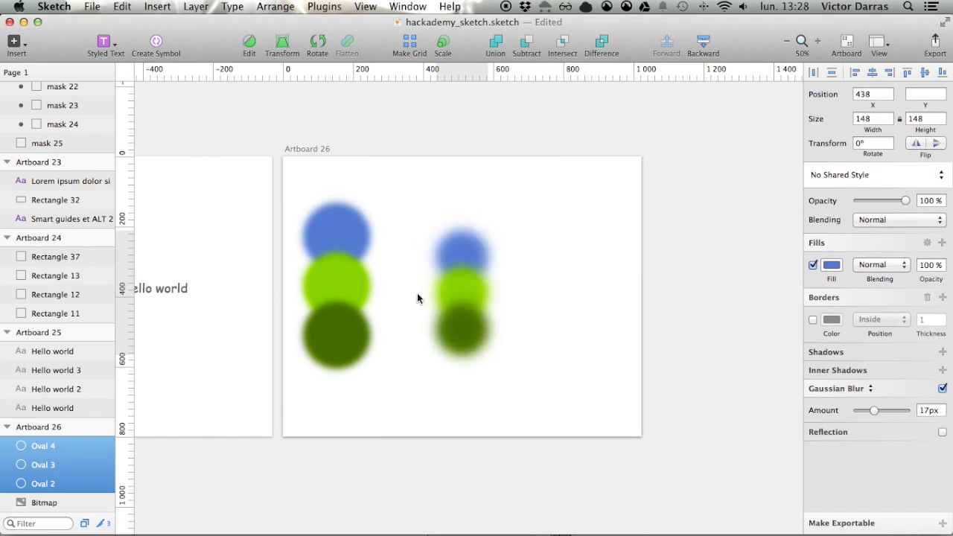
- Flatten the three blurred circles into a single bitmap and move it towards the right side of Artboard 26
left_click(195, 7)
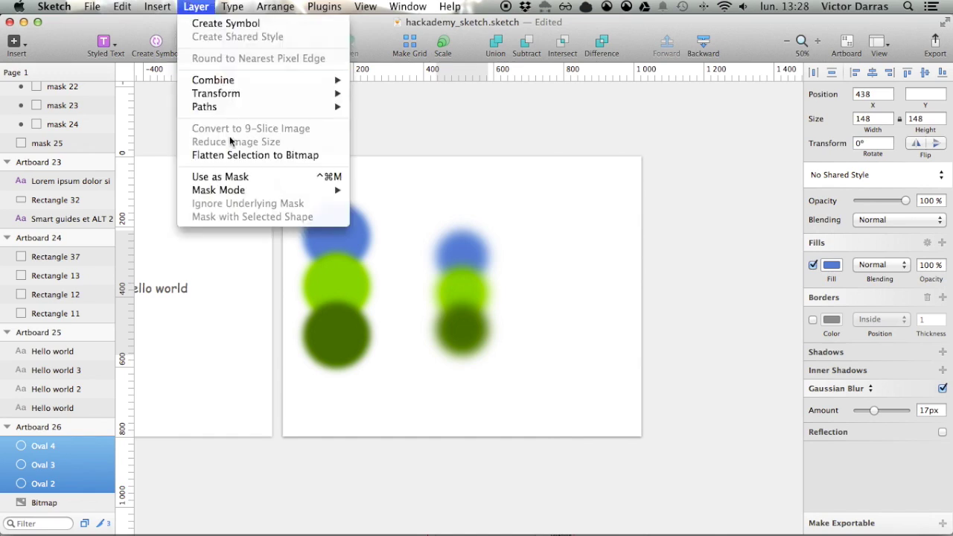
left_click(254, 155)
left_click_drag(451, 279, 557, 271)
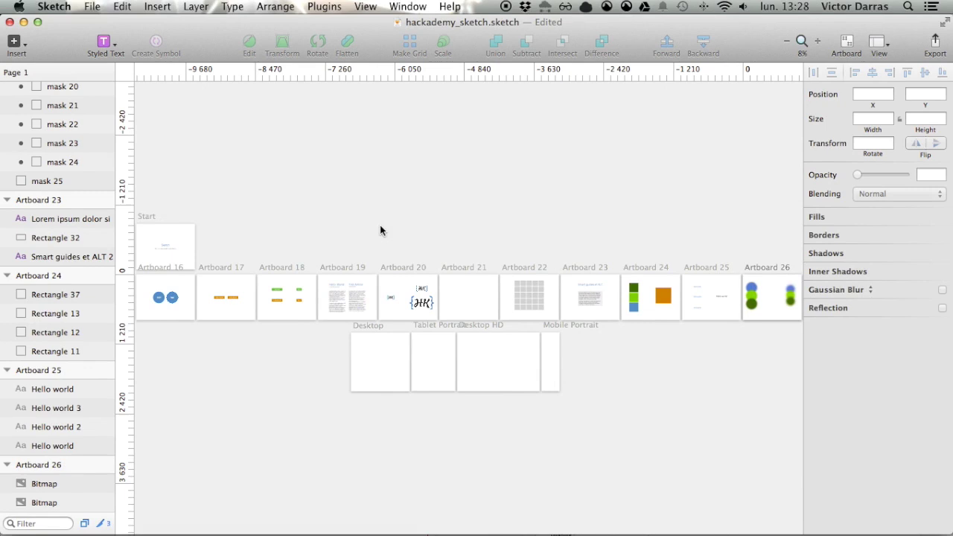
- Save the changes to the document
key("super+s")
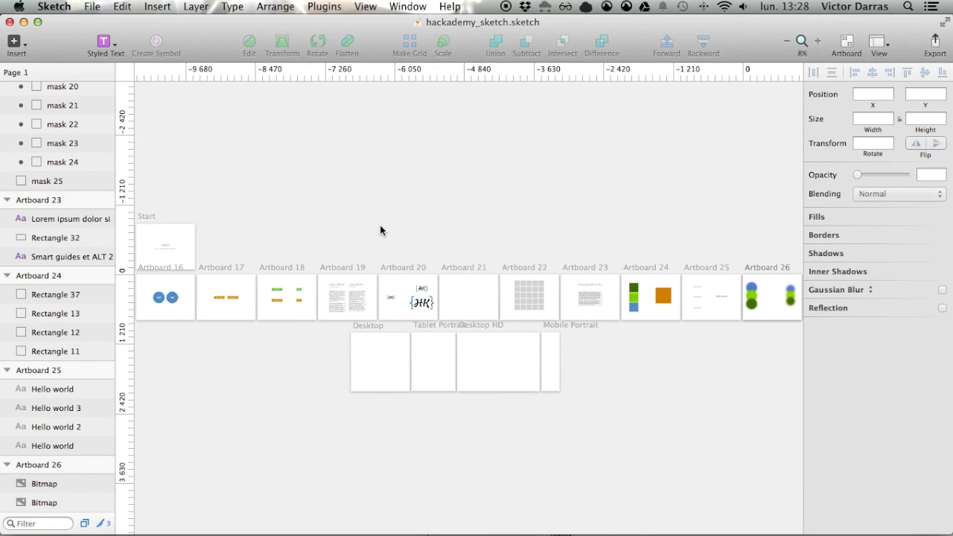